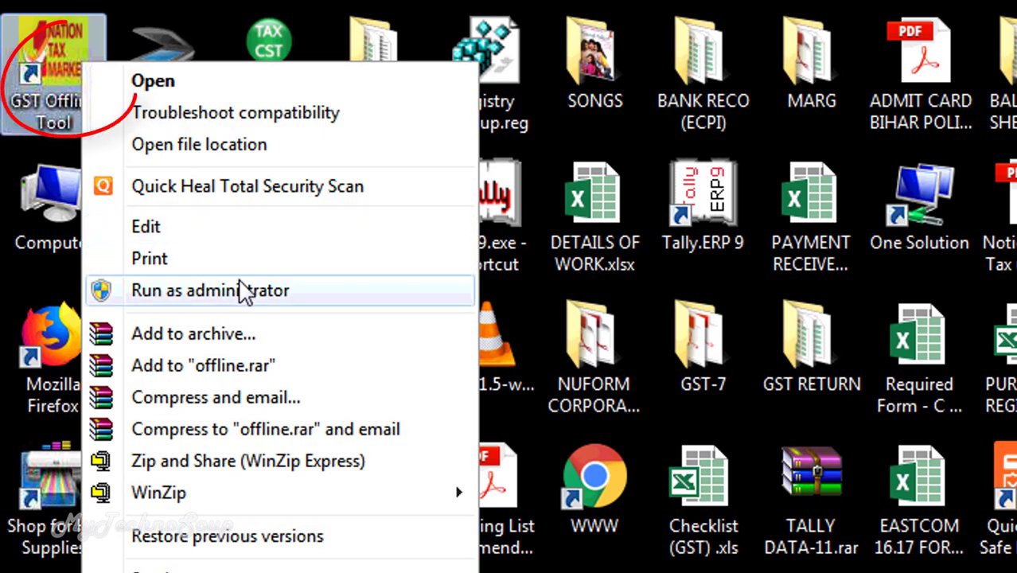
Run the GST Offline Tool as administrator, check its localhost:3010 page in the browser, and minimise the browser window.
{"action": "left_click", "coordinate": [245, 288]}
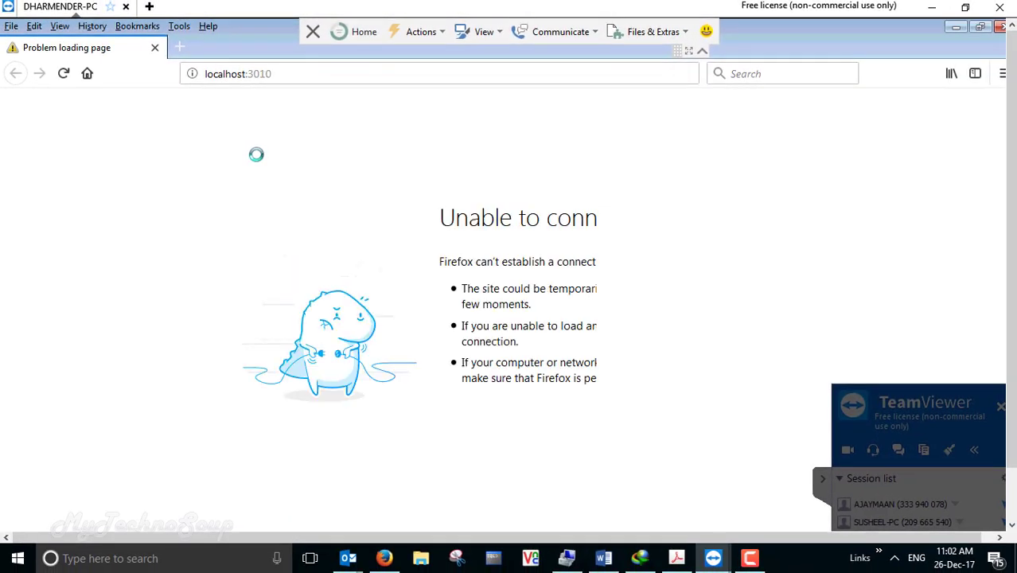
{"action": "left_click", "coordinate": [281, 75]}
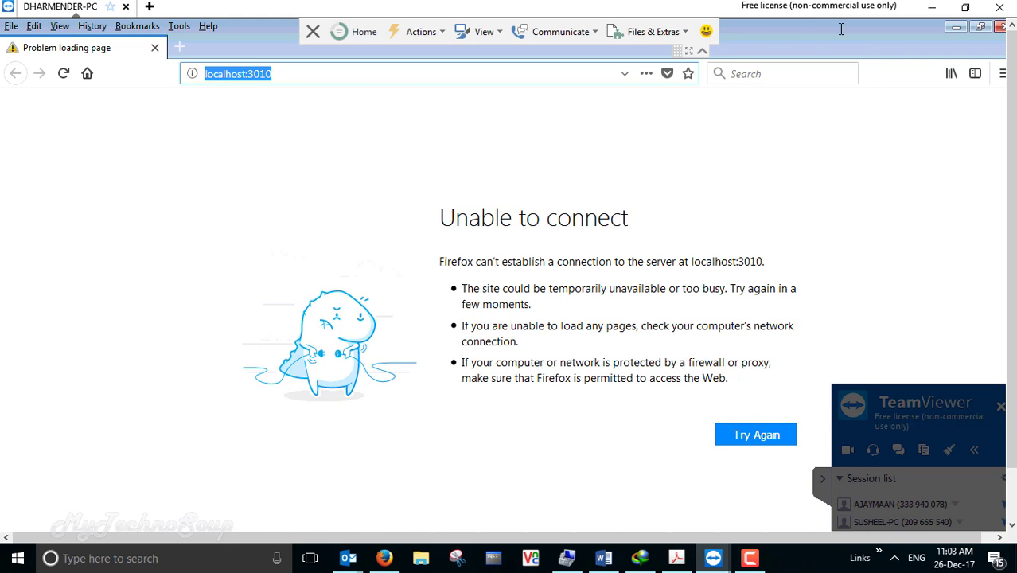
{"action": "left_click", "coordinate": [956, 29]}
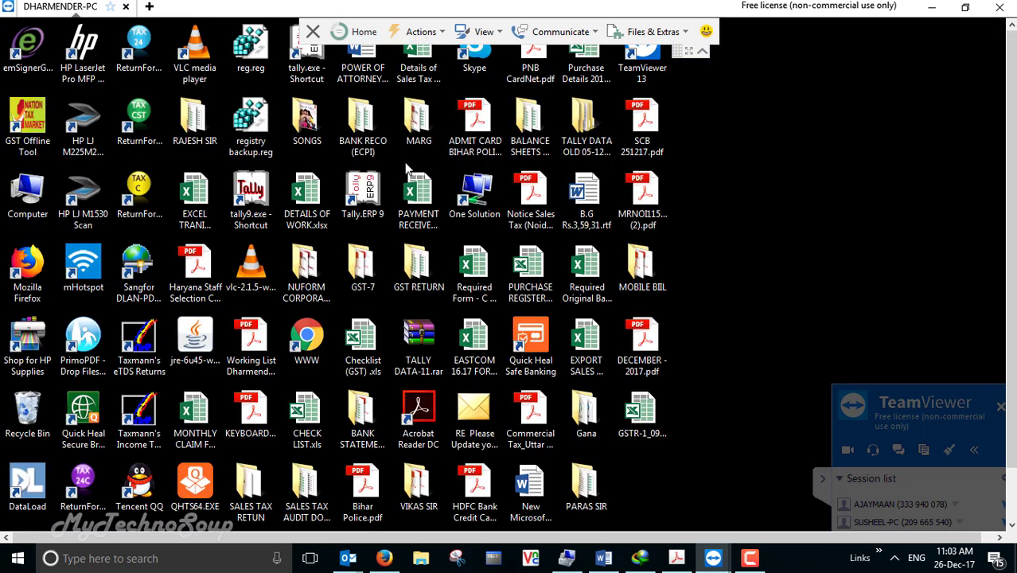
{"action": "left_click", "coordinate": [35, 154]}
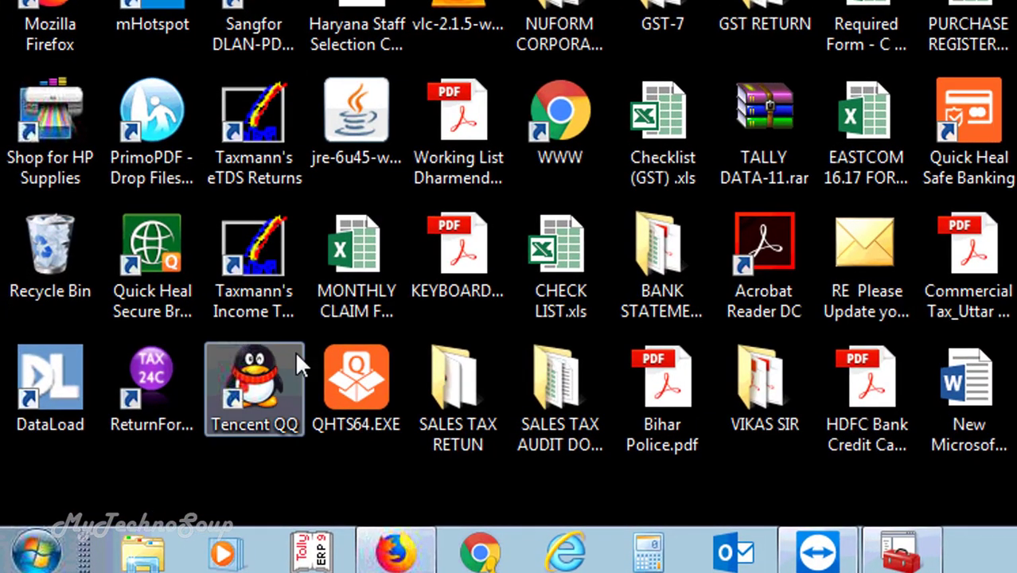
Search the remote computer's programs for "service" and open Services.
{"action": "left_click", "coordinate": [35, 557]}
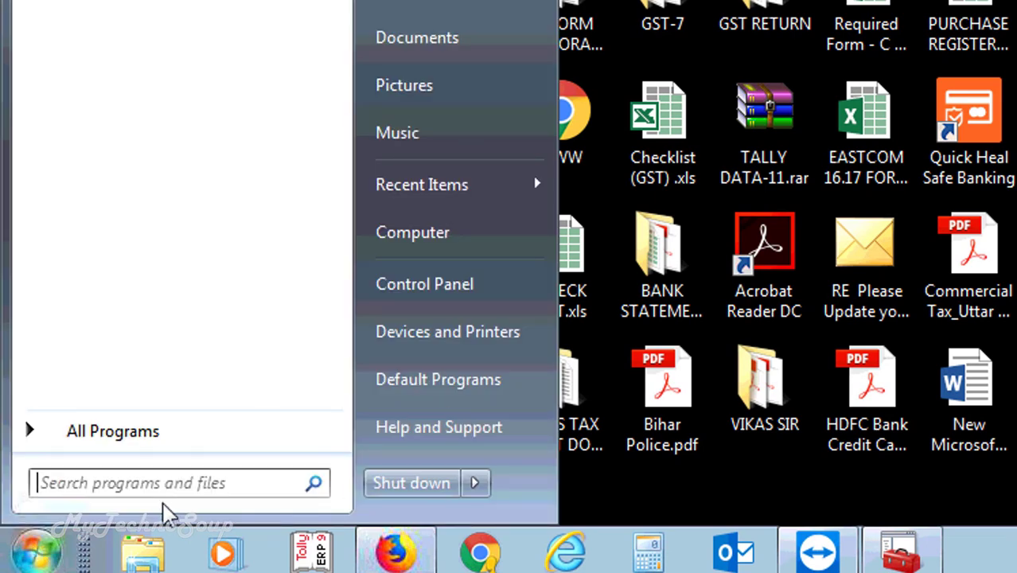
{"action": "type", "text": "service"}
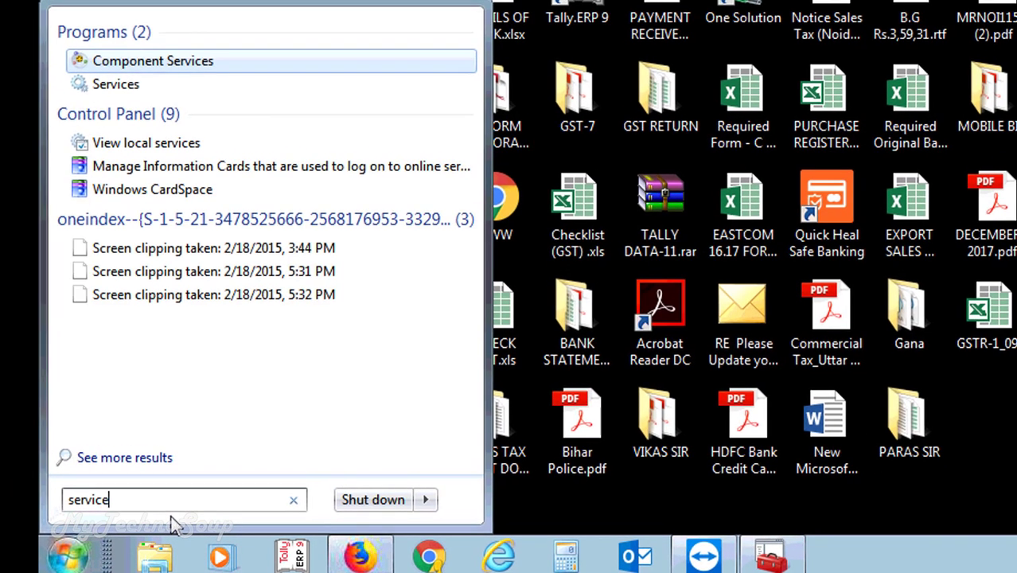
{"action": "key", "text": "Down"}
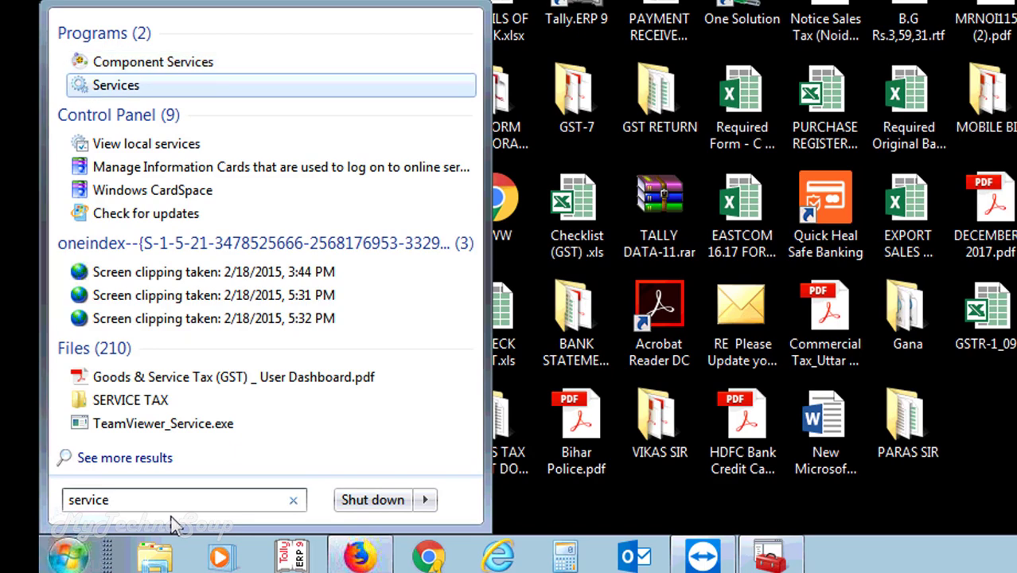
{"action": "key", "text": "Return"}
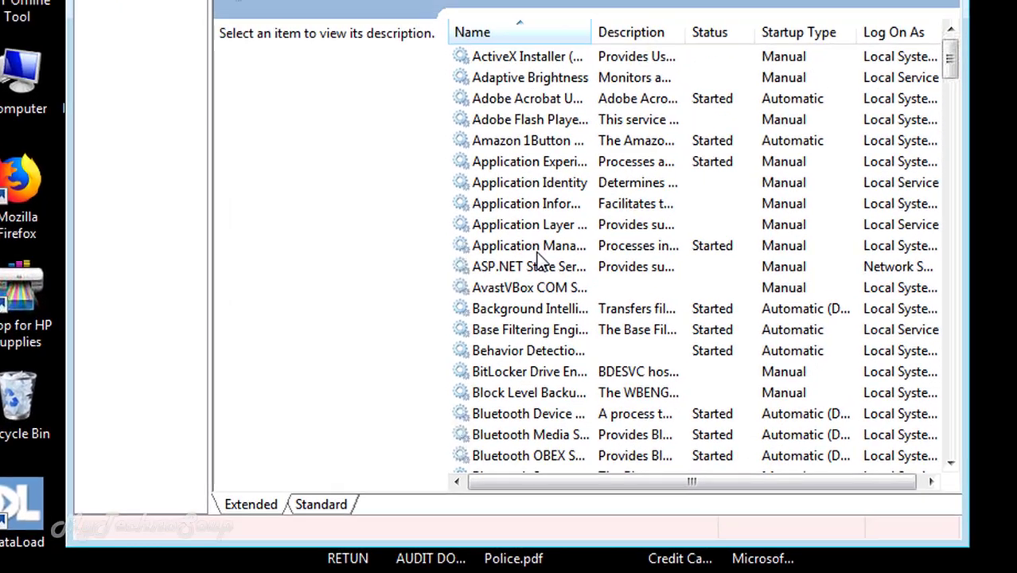
Locate the GSTOffline64 service in the local services list and try to start it.
{"action": "left_click", "coordinate": [596, 164]}
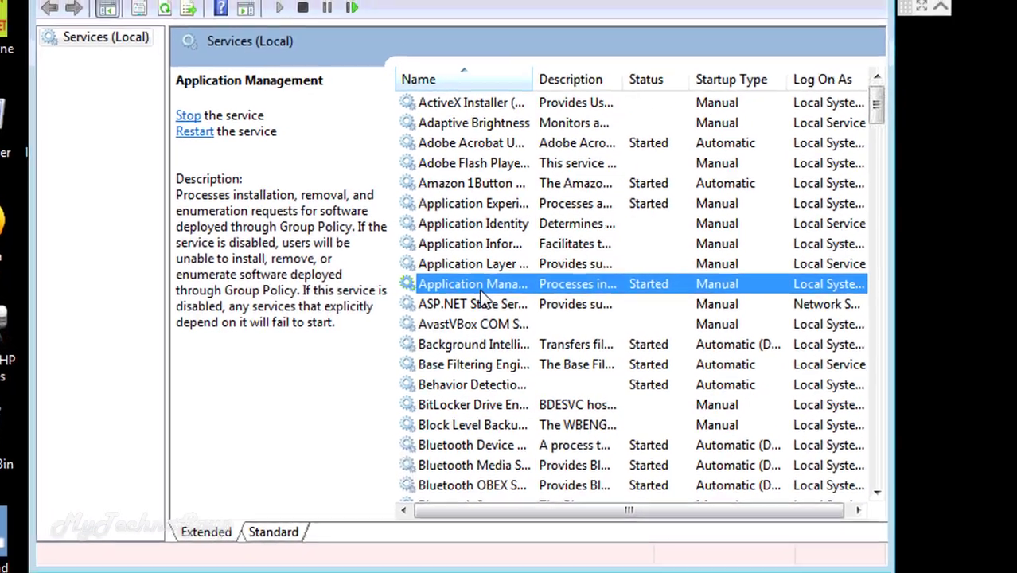
{"action": "key", "text": "g"}
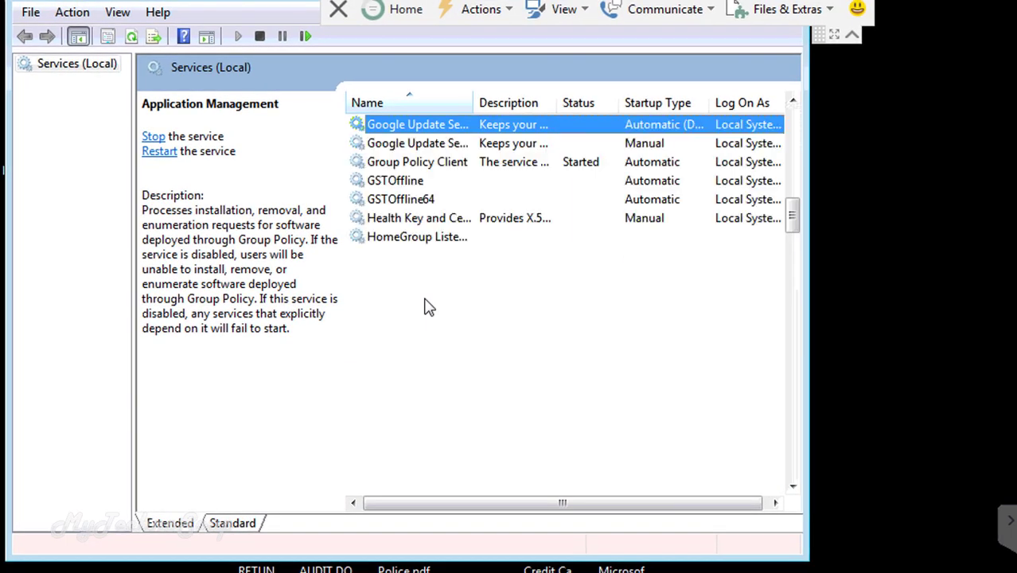
{"action": "key", "text": "s"}
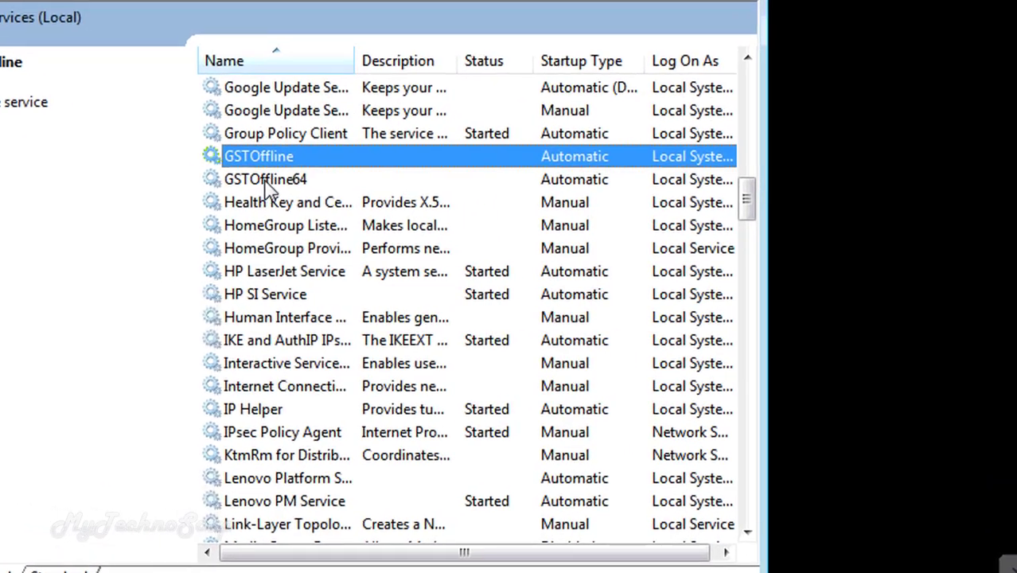
{"action": "left_click", "coordinate": [403, 201]}
{"action": "right_click", "coordinate": [234, 180]}
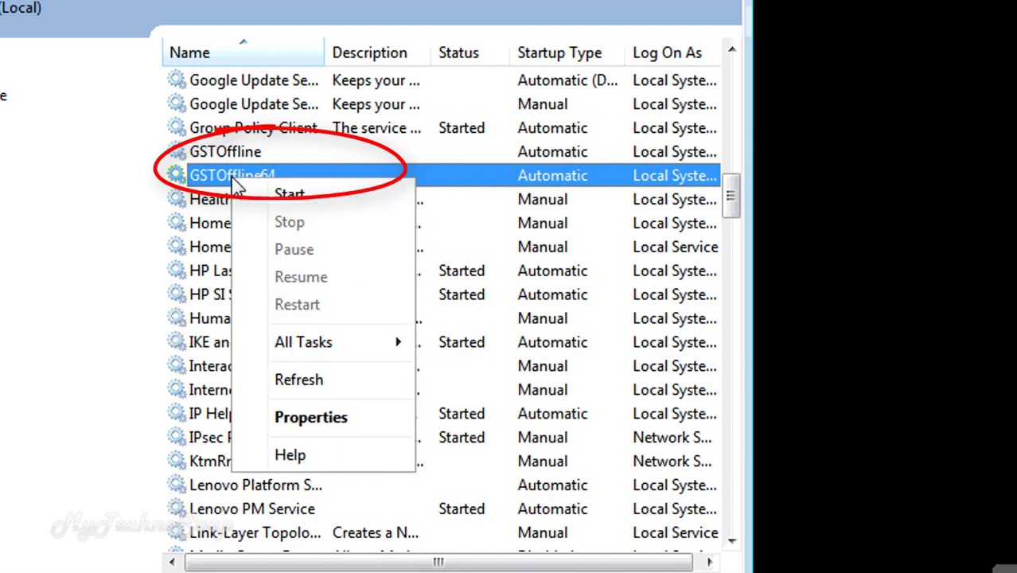
{"action": "left_click", "coordinate": [268, 205]}
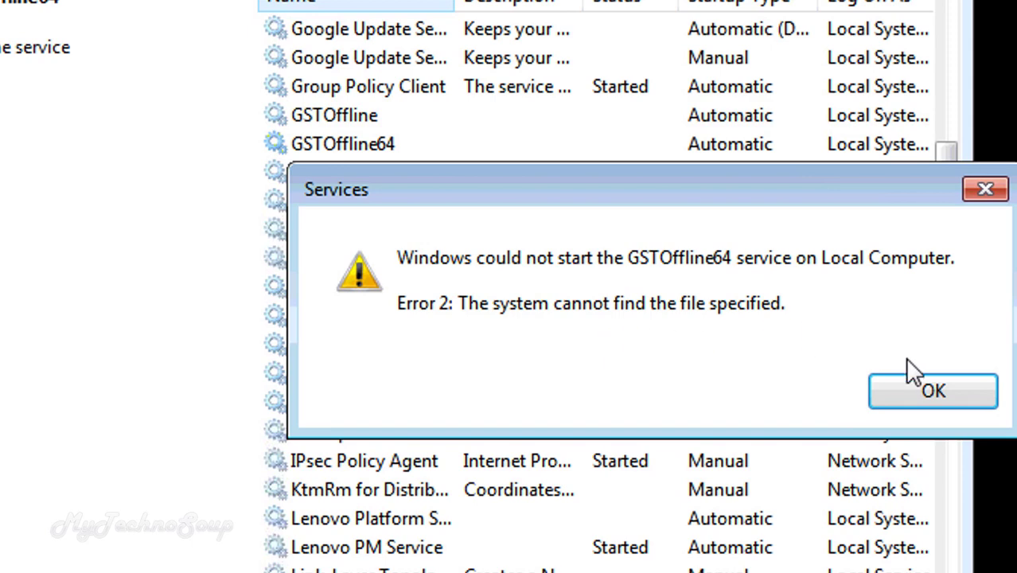
{"action": "left_click", "coordinate": [935, 407]}
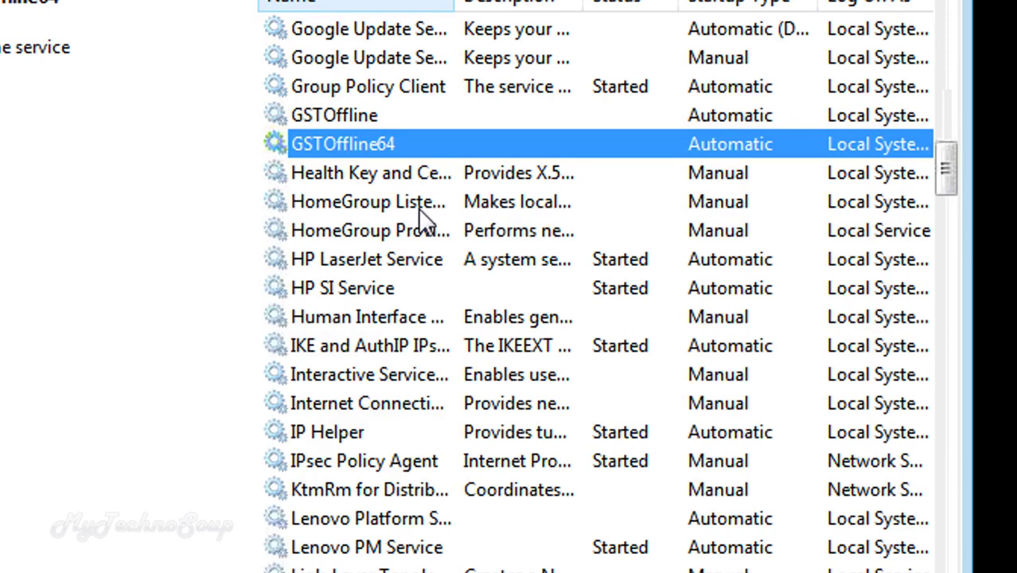
Examine the path to the executable in the GSTOffline64 service's properties and close the properties dialog.
{"action": "right_click", "coordinate": [344, 146]}
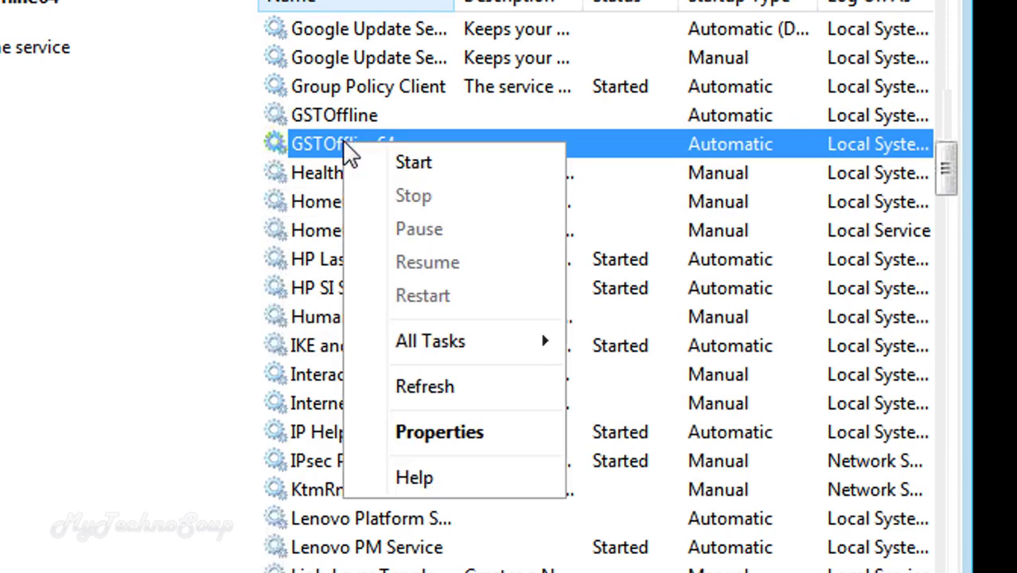
{"action": "left_click", "coordinate": [439, 430]}
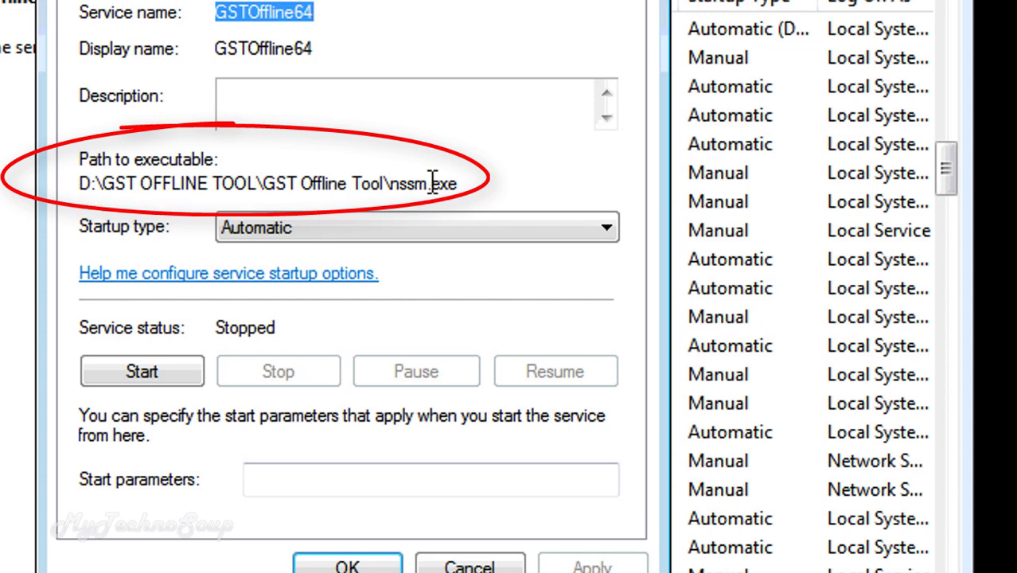
{"action": "left_click_drag", "start_coordinate": [476, 179], "coordinate": [53, 183]}
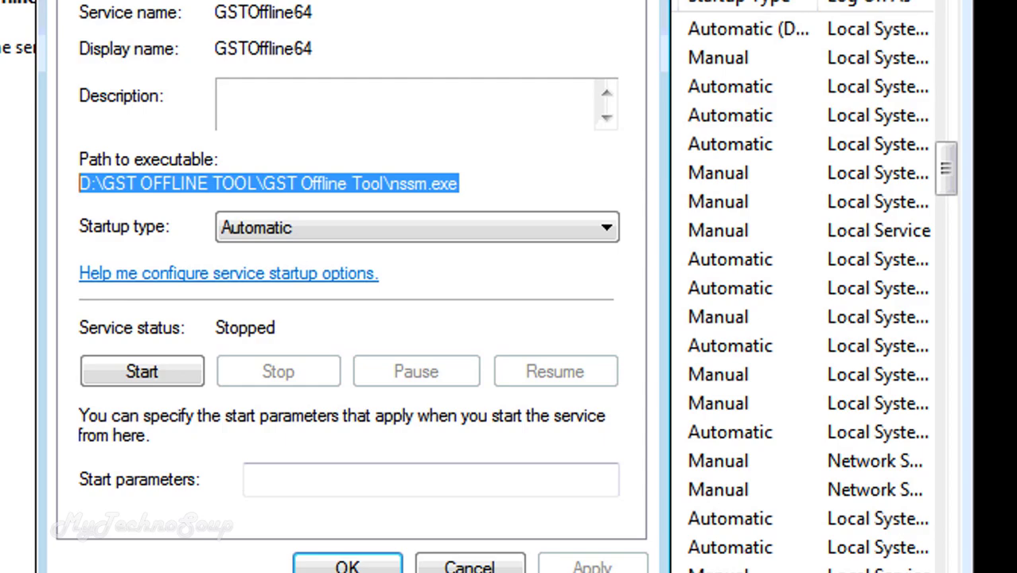
{"action": "key", "text": "ctrl+shift+Tab"}
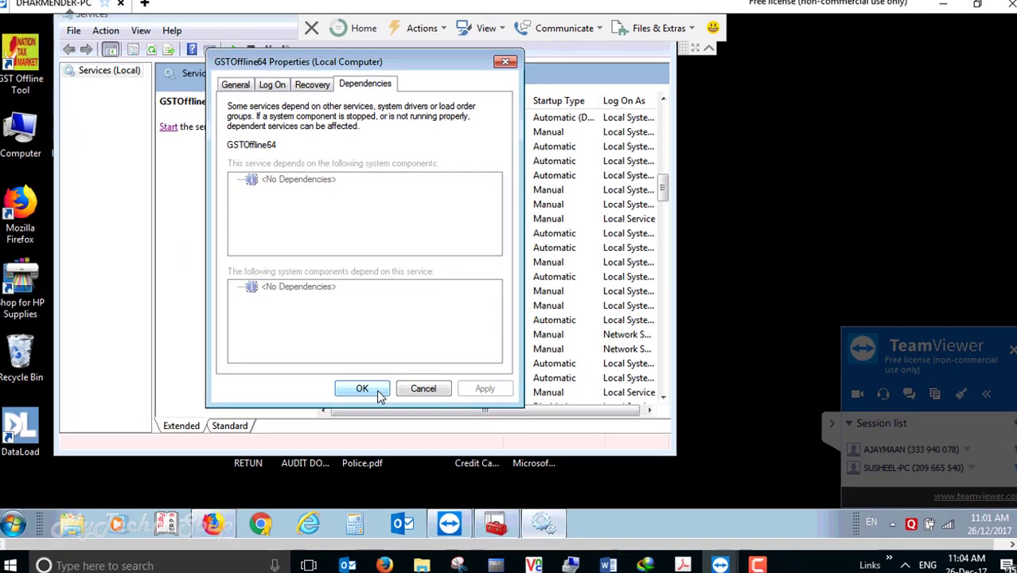
{"action": "left_click", "coordinate": [378, 394]}
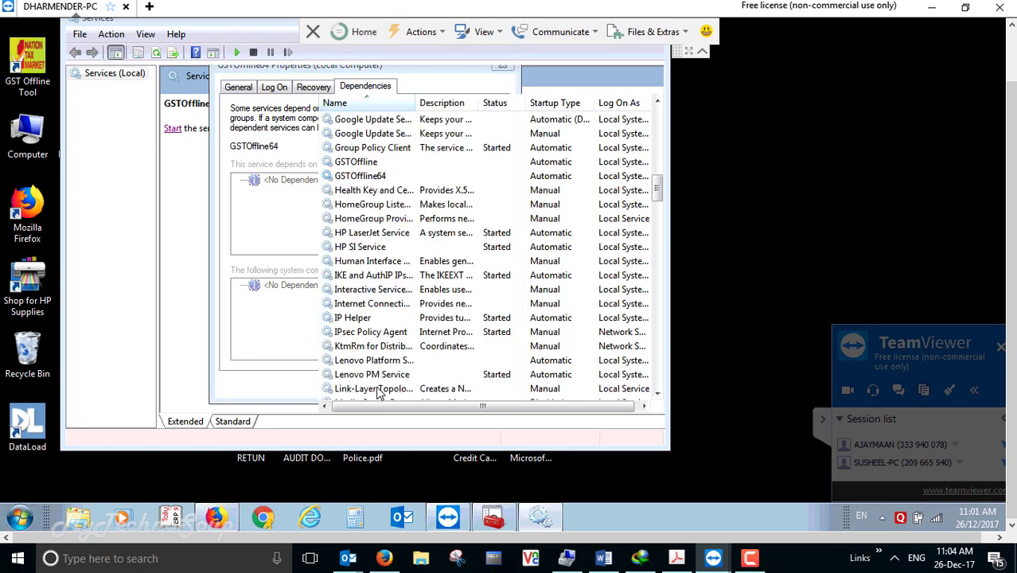
Browse to the GST Offline Tool folder on Local Disk (C:) and locate the nssm executables in it.
{"action": "left_click", "coordinate": [28, 139]}
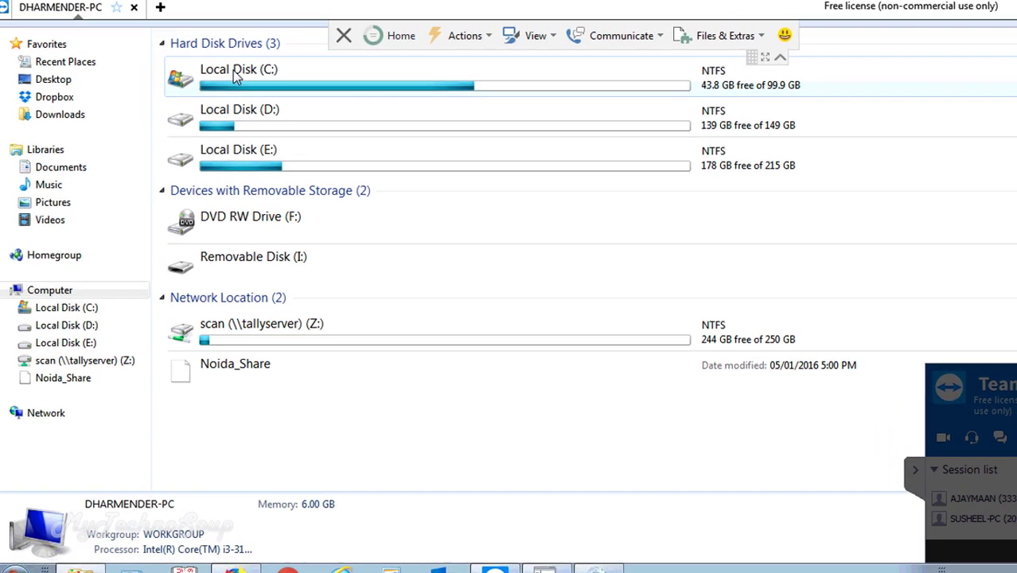
{"action": "double_click", "coordinate": [236, 74]}
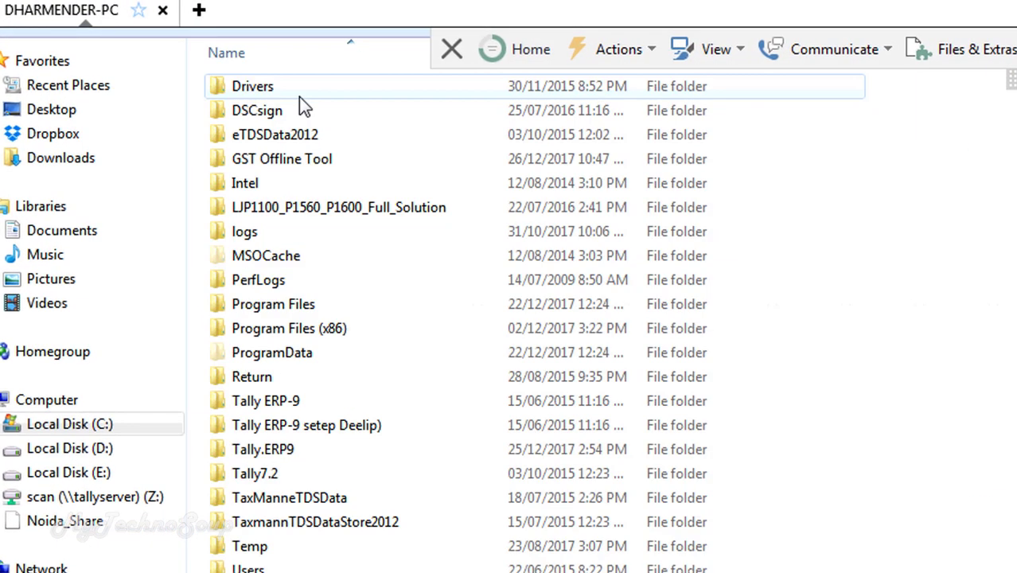
{"action": "left_click", "coordinate": [291, 309]}
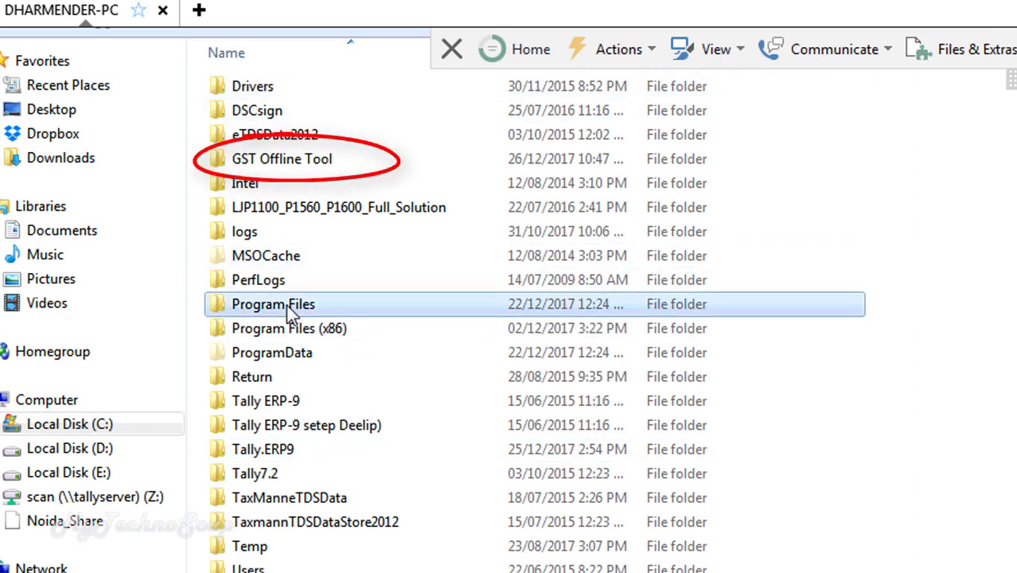
{"action": "double_click", "coordinate": [296, 160]}
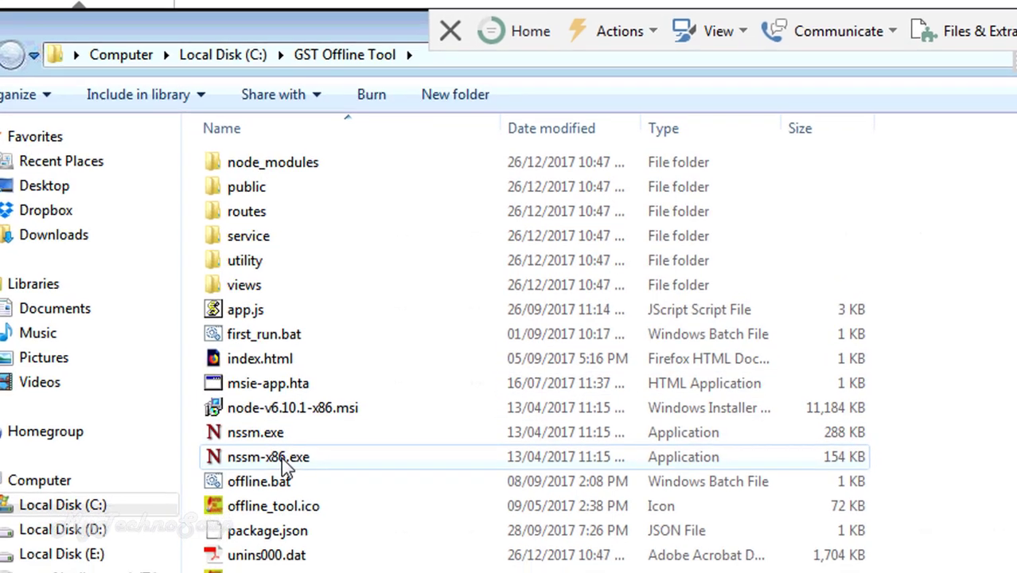
{"action": "left_click", "coordinate": [285, 471]}
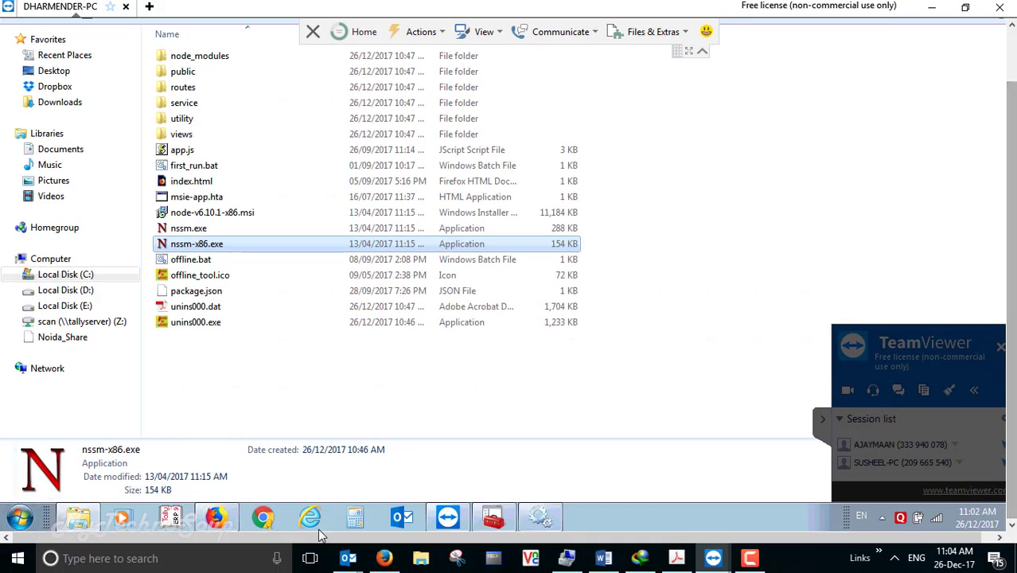
Close the Local Group Policy Editor and open the Registry Editor by searching for "regedit".
{"action": "left_click", "coordinate": [491, 519]}
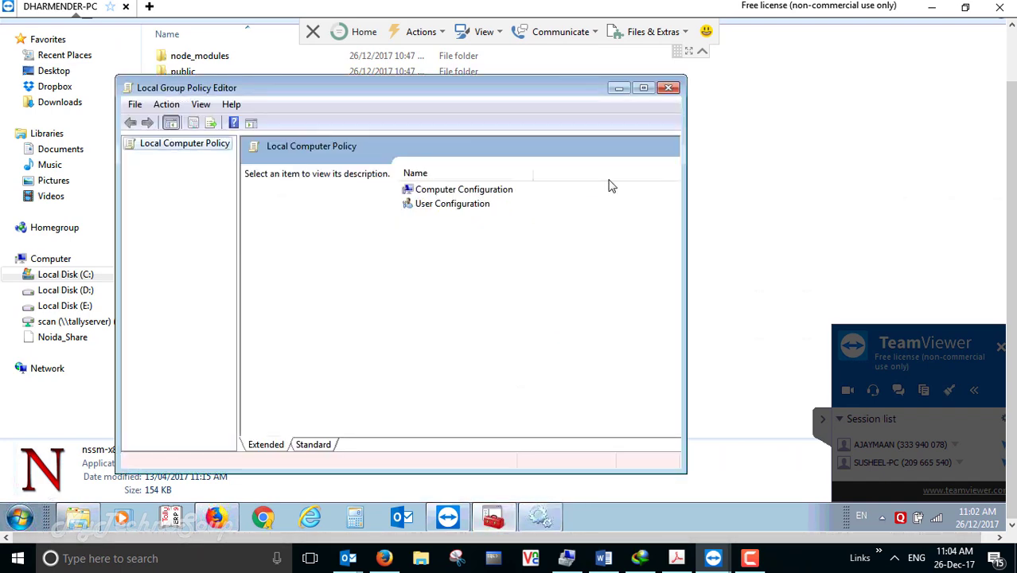
{"action": "left_click", "coordinate": [668, 89]}
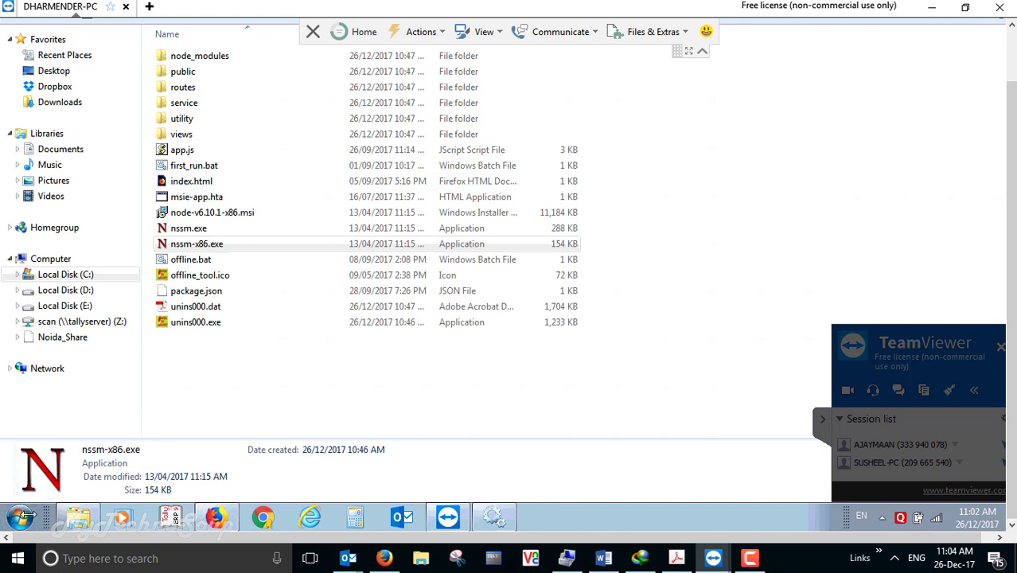
{"action": "left_click", "coordinate": [24, 517]}
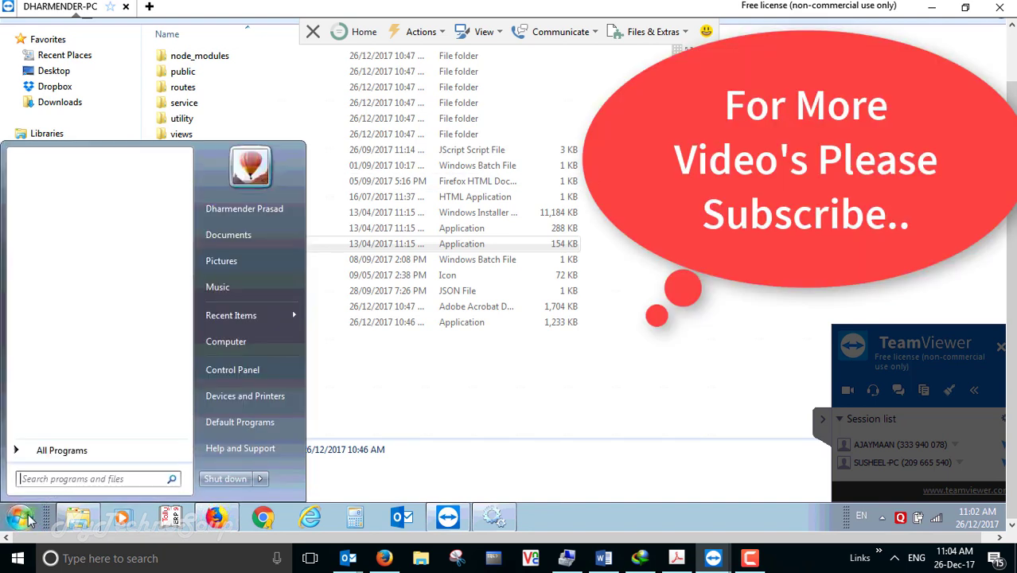
{"action": "type", "text": "reg"}
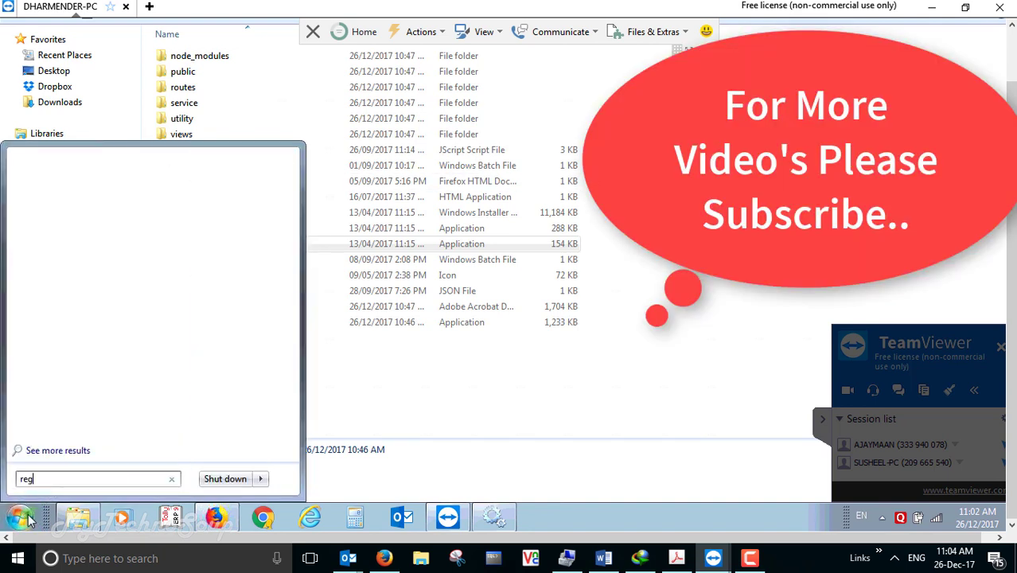
{"action": "type", "text": "edit"}
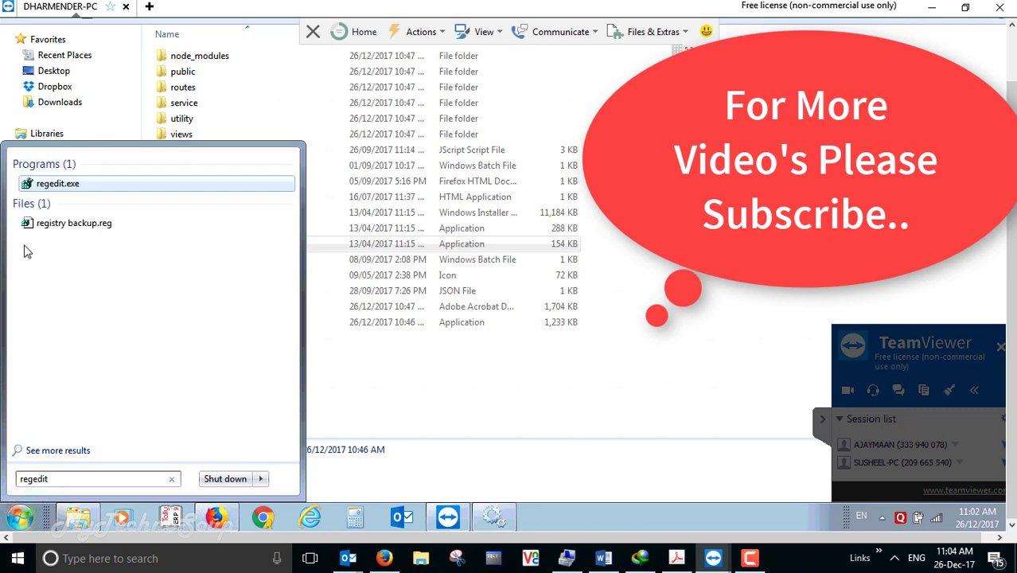
{"action": "left_click", "coordinate": [61, 184]}
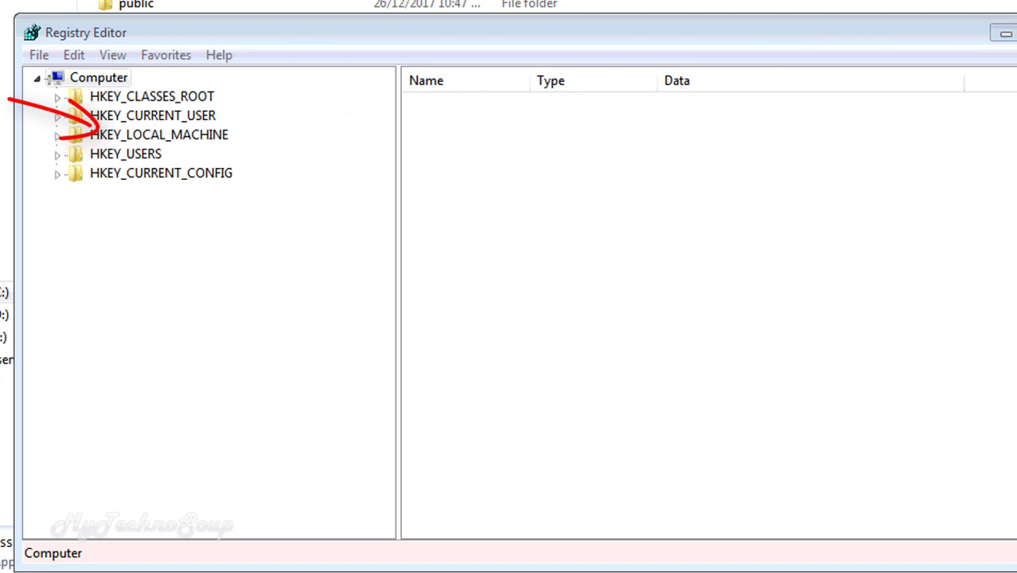
Expand the registry tree down to HKEY_LOCAL_MACHINE\SYSTEM\CurrentControlSet\services.
{"action": "left_click", "coordinate": [58, 136]}
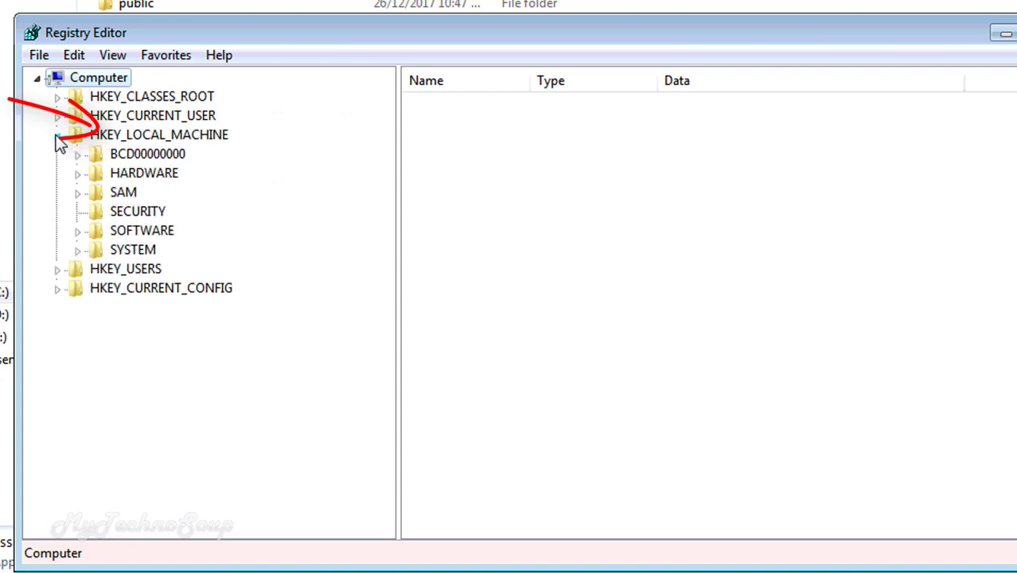
{"action": "left_click", "coordinate": [78, 250]}
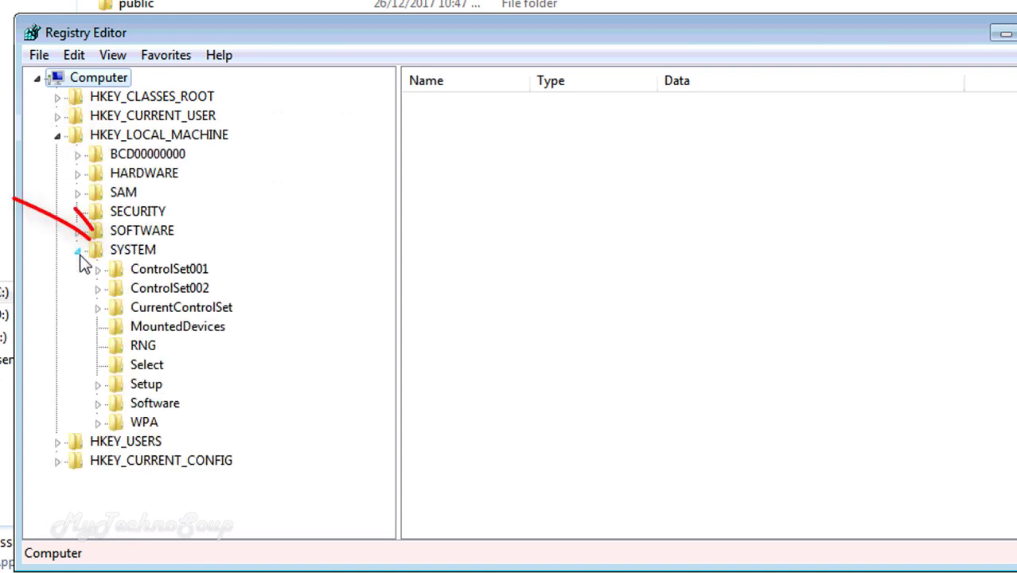
{"action": "left_click", "coordinate": [98, 310]}
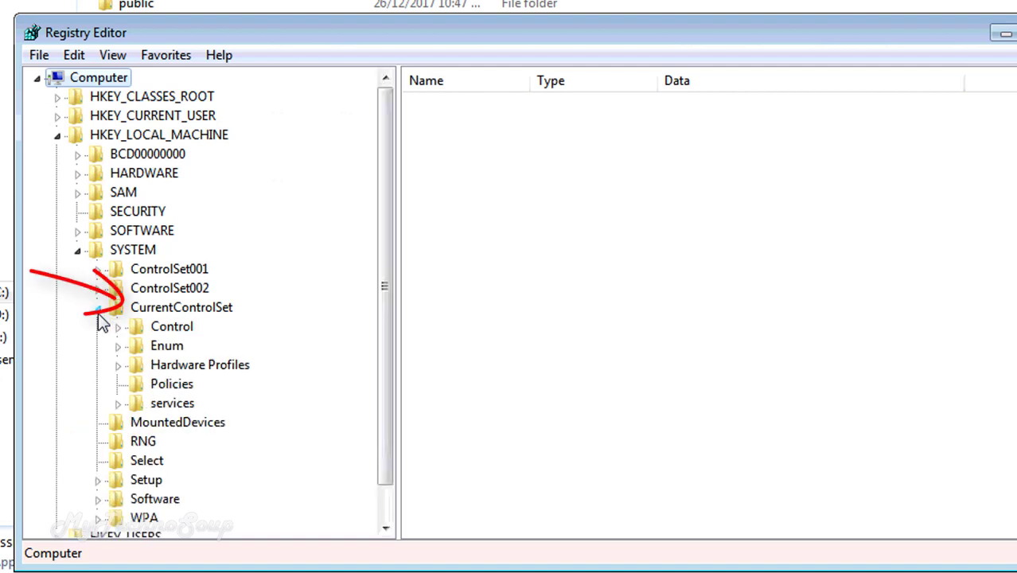
{"action": "left_click", "coordinate": [118, 403]}
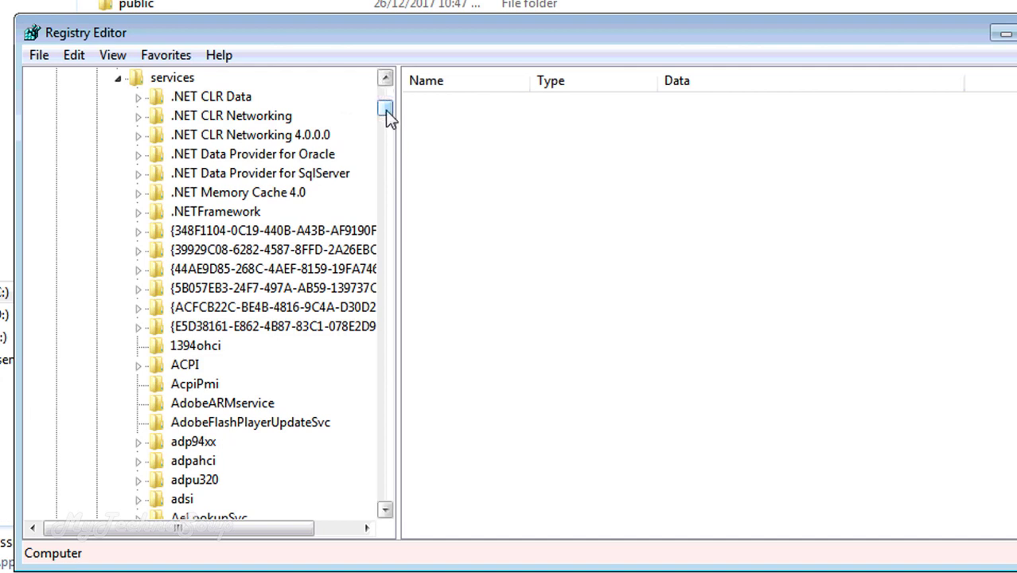
Find and select the GSTOffline64 key among the services subkeys.
{"action": "left_click_drag", "start_coordinate": [386, 112], "coordinate": [386, 136]}
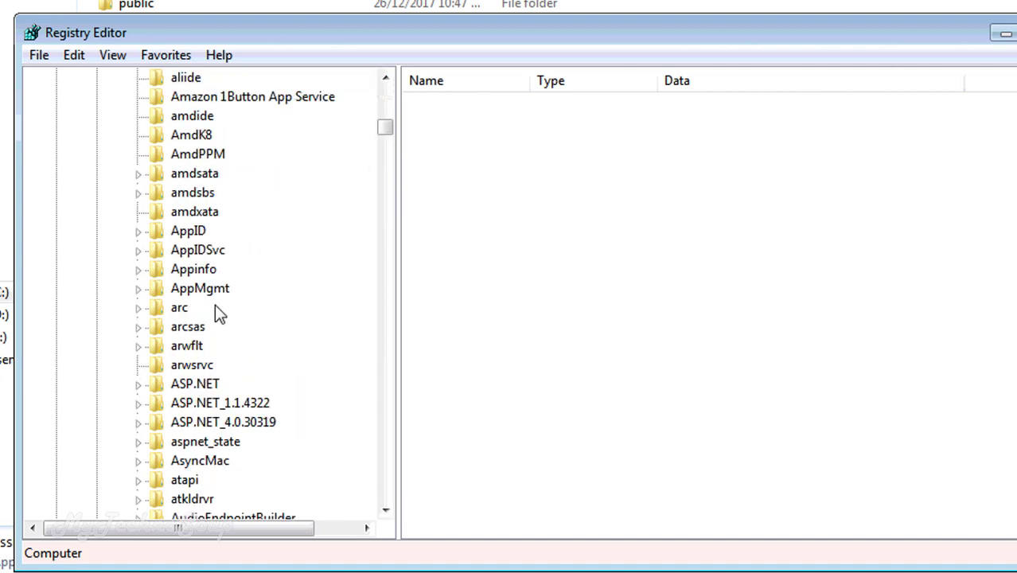
{"action": "left_click", "coordinate": [198, 345]}
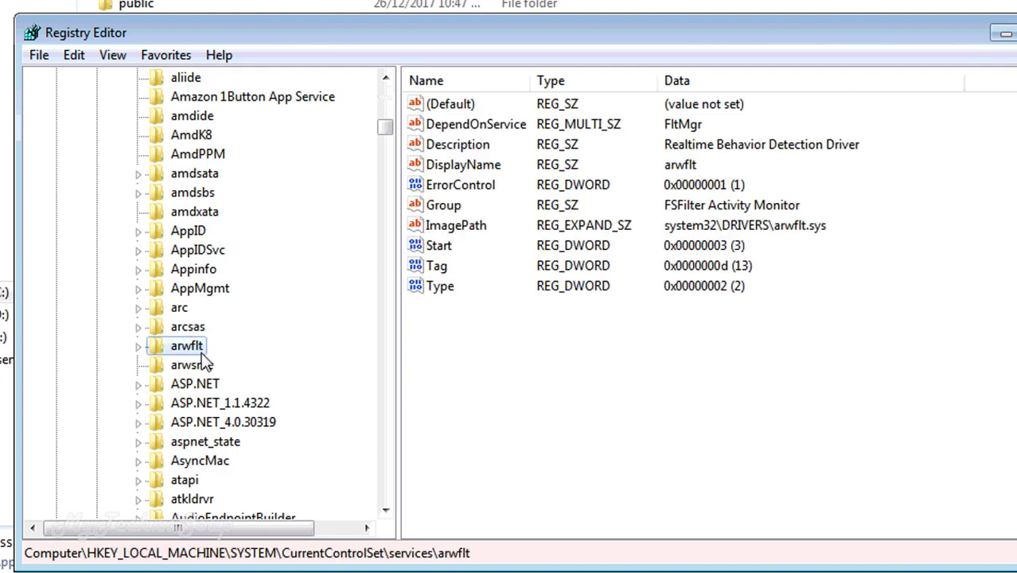
{"action": "key", "text": "g"}
{"action": "key", "text": "g"}
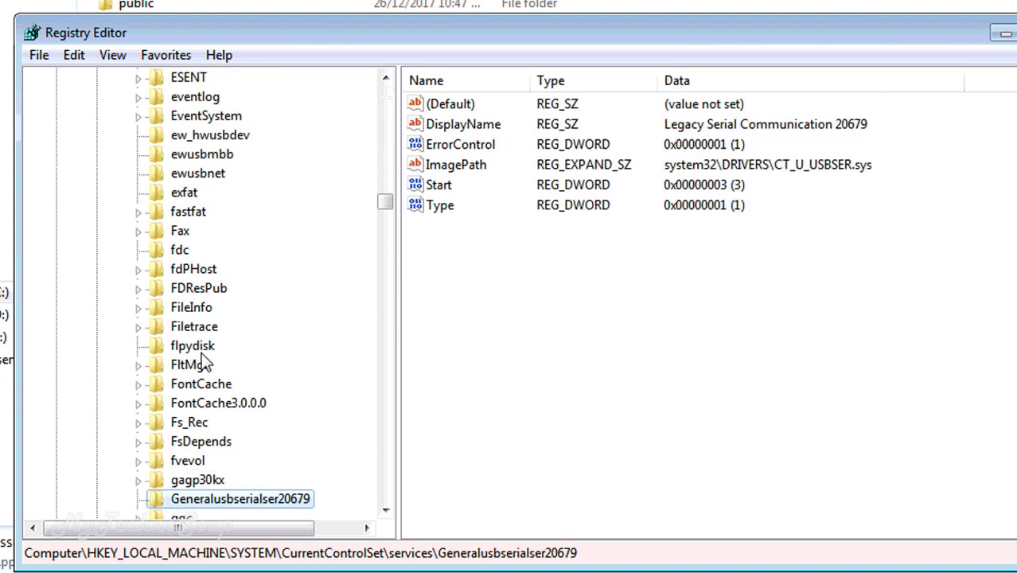
{"action": "key", "text": "g"}
{"action": "key", "text": "g"}
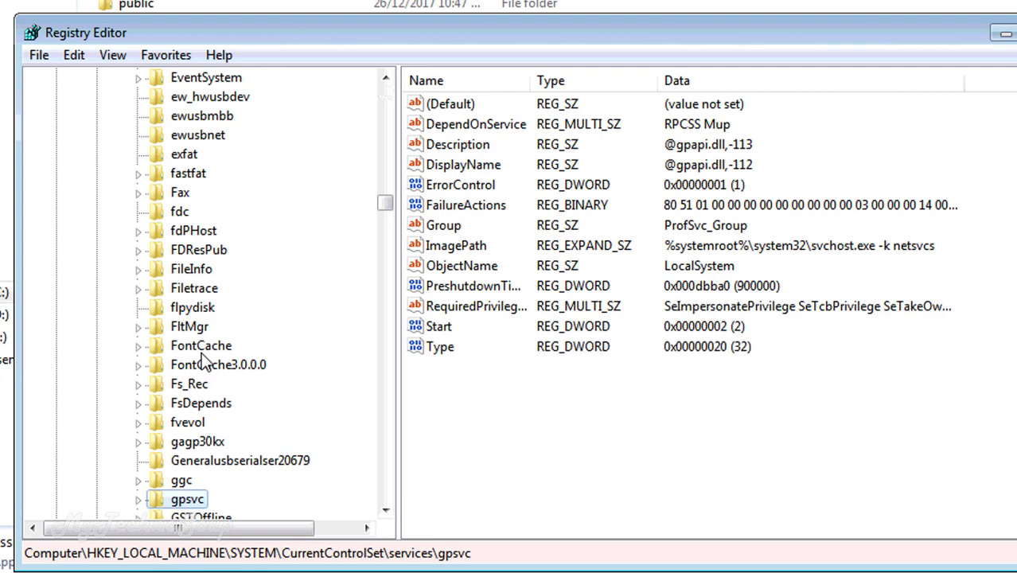
{"action": "key", "text": "g"}
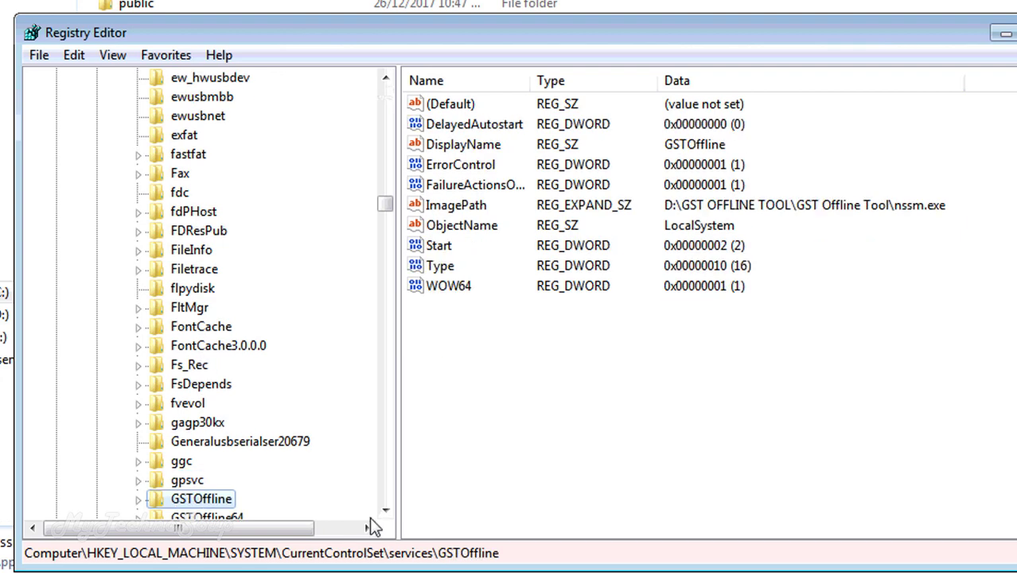
{"action": "key", "text": "g"}
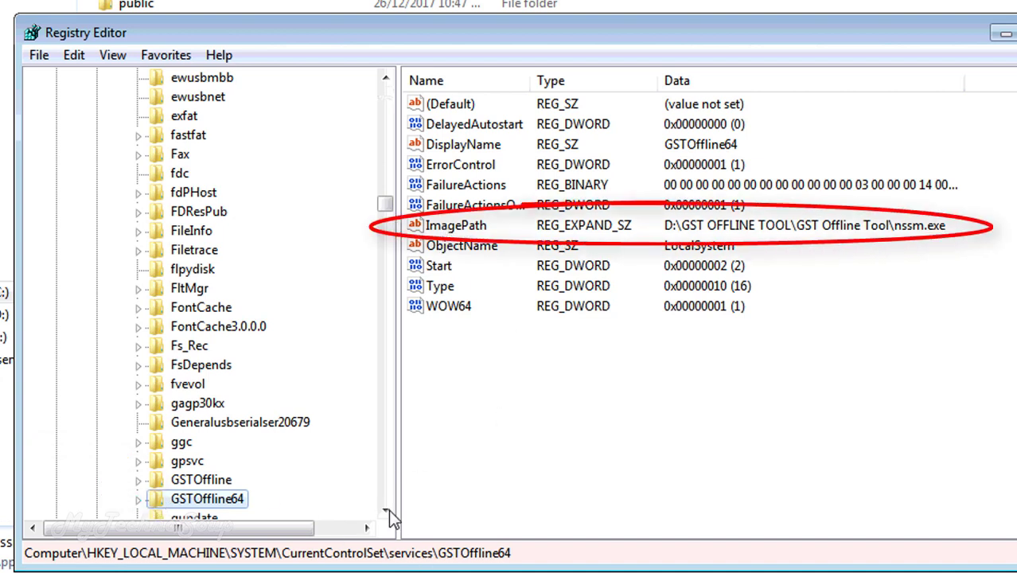
{"action": "left_click_drag", "start_coordinate": [387, 509], "coordinate": [388, 510]}
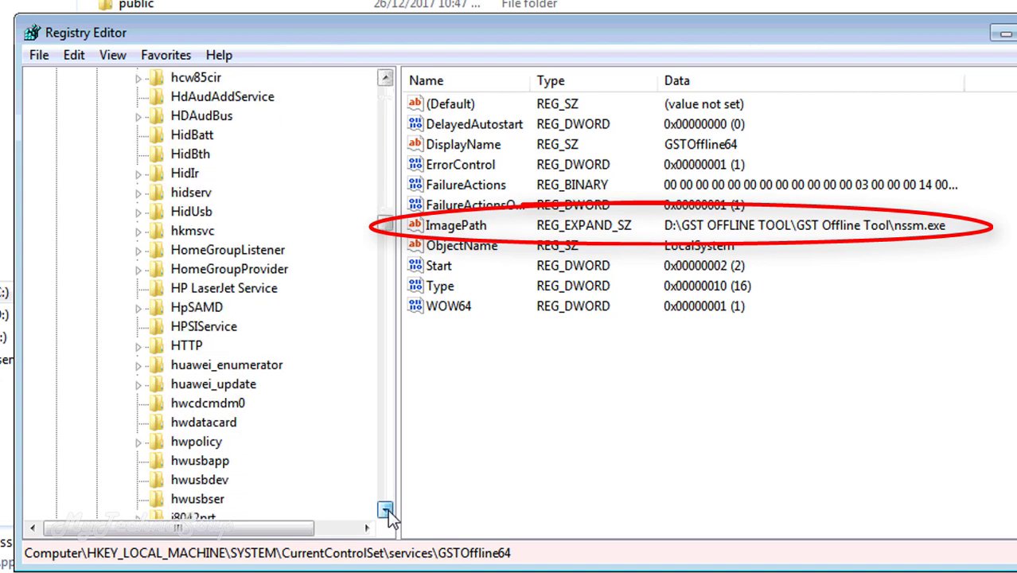
{"action": "left_click", "coordinate": [386, 80]}
{"action": "left_click", "coordinate": [385, 79]}
{"action": "left_click", "coordinate": [386, 80]}
{"action": "left_click", "coordinate": [385, 80]}
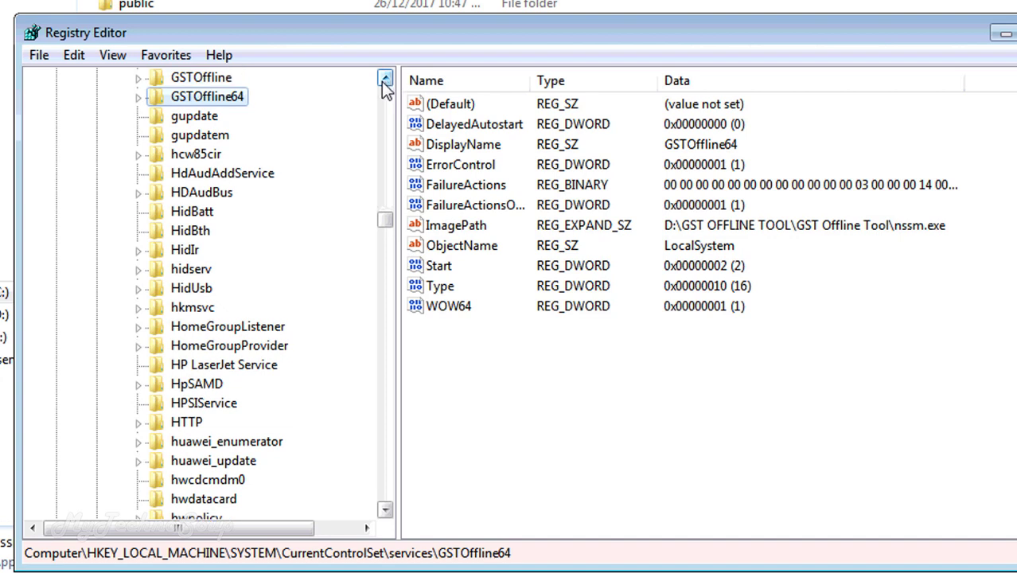
{"action": "left_click", "coordinate": [385, 79]}
{"action": "left_click", "coordinate": [385, 80]}
{"action": "left_click", "coordinate": [385, 79]}
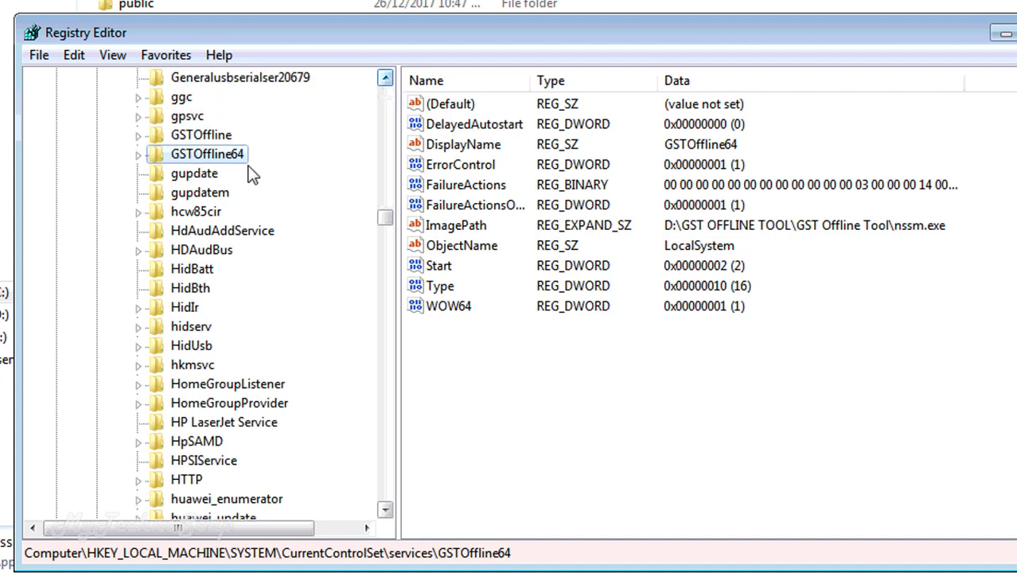
Change the value data of the GSTOffline64 key's ImagePath to C:\GST Offline Tool\nssm.exe.
{"action": "left_click", "coordinate": [480, 227]}
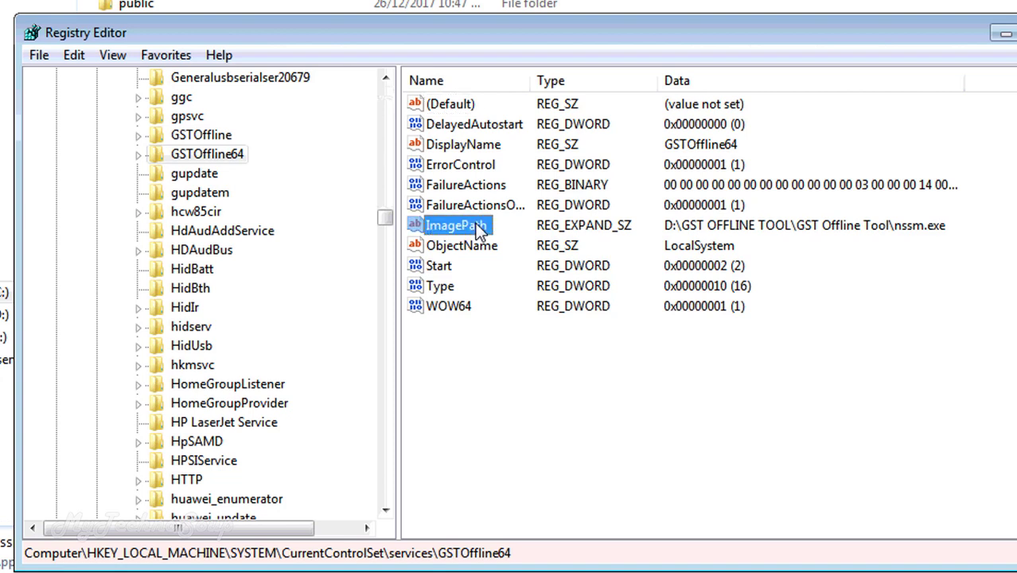
{"action": "right_click", "coordinate": [480, 227]}
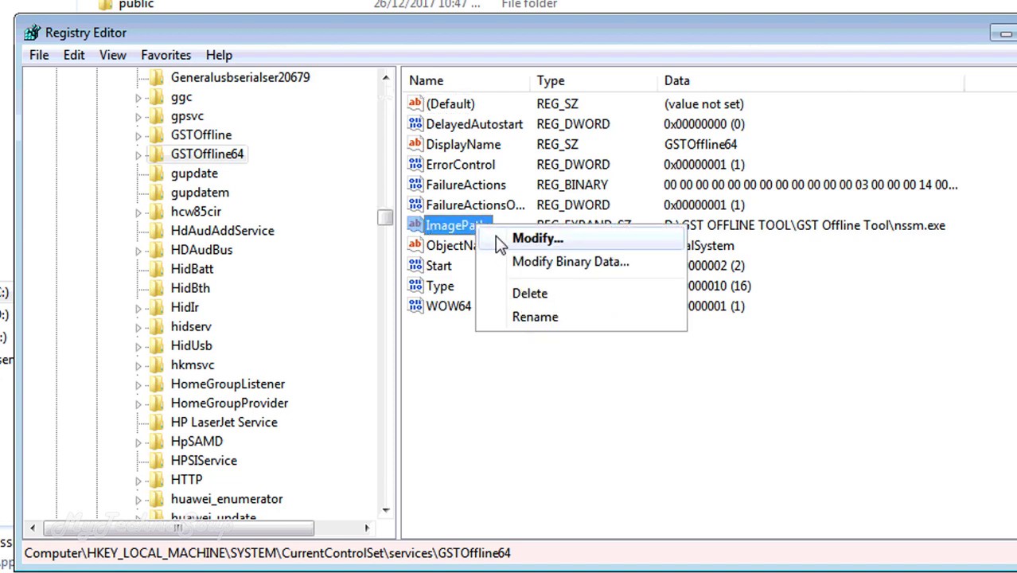
{"action": "left_click", "coordinate": [495, 235]}
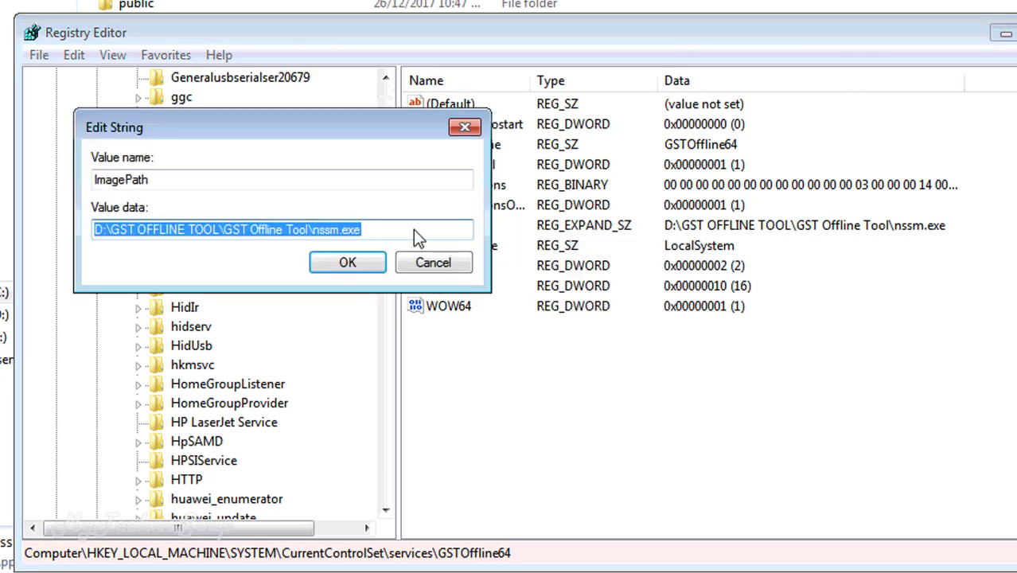
{"action": "key", "text": "ctrl+shift+Left"}
{"action": "key", "text": "ctrl+shift+Left"}
{"action": "key", "text": "ctrl+shift+Left"}
{"action": "key", "text": "ctrl+shift+Left"}
{"action": "key", "text": "ctrl+shift+Left"}
{"action": "key", "text": "ctrl+shift+Left"}
{"action": "key", "text": "ctrl+shift+Left"}
{"action": "key", "text": "ctrl+shift+Left"}
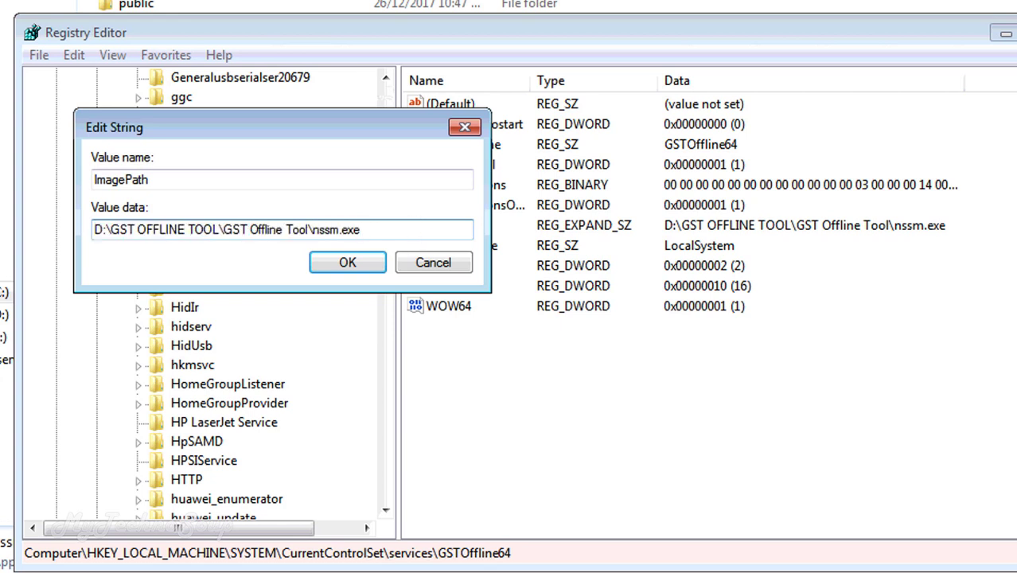
{"action": "key", "text": "End"}
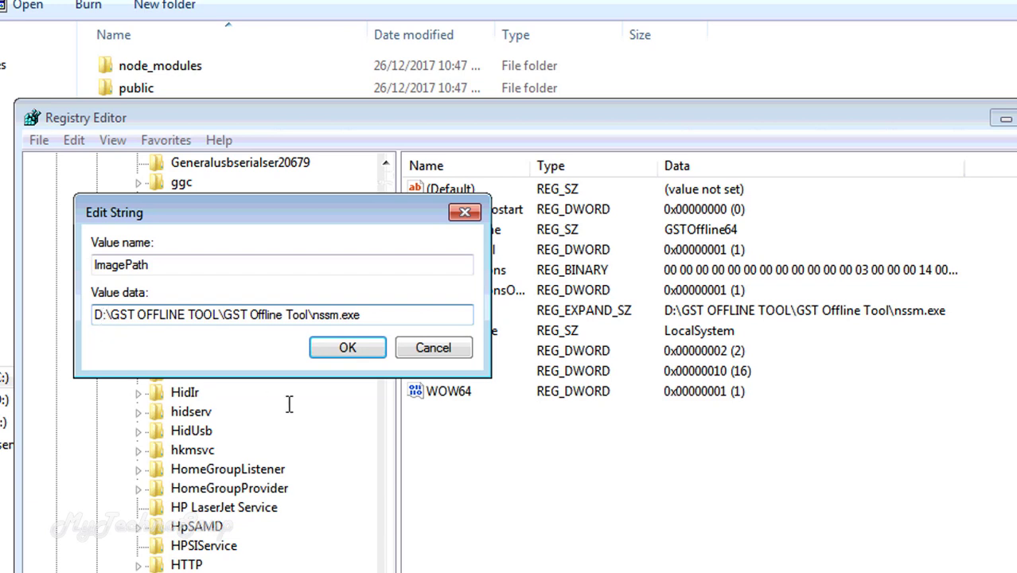
{"action": "key", "text": "BackSpace"}
{"action": "key", "text": "BackSpace"}
{"action": "key", "text": "BackSpace"}
{"action": "key", "text": "BackSpace"}
{"action": "key", "text": "BackSpace"}
{"action": "key", "text": "BackSpace"}
{"action": "key", "text": "BackSpace"}
{"action": "key", "text": "BackSpace"}
{"action": "key", "text": "BackSpace"}
{"action": "key", "text": "BackSpace"}
{"action": "key", "text": "BackSpace"}
{"action": "key", "text": "BackSpace"}
{"action": "key", "text": "BackSpace"}
{"action": "key", "text": "BackSpace"}
{"action": "key", "text": "BackSpace"}
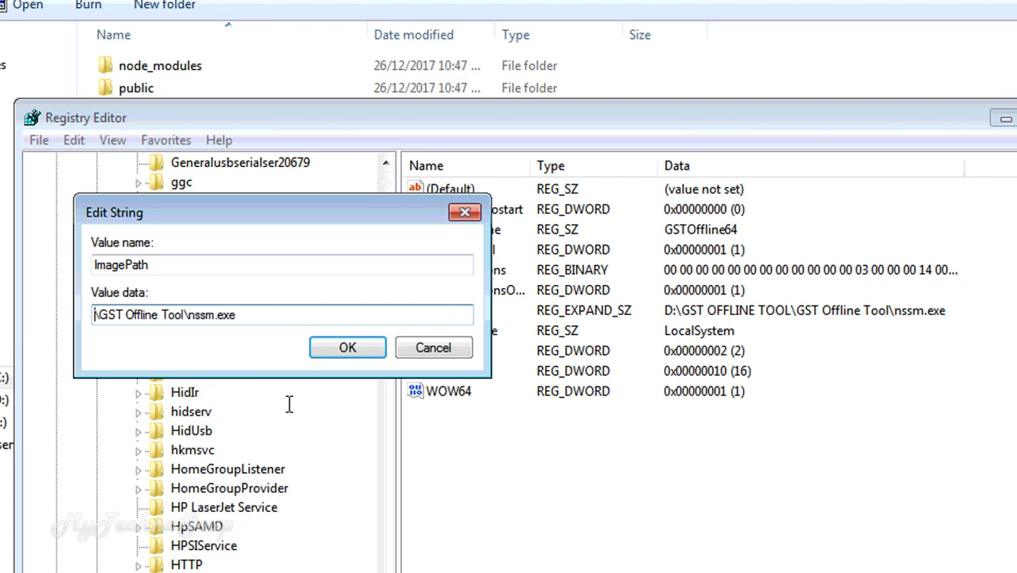
{"action": "type", "text": "C:"}
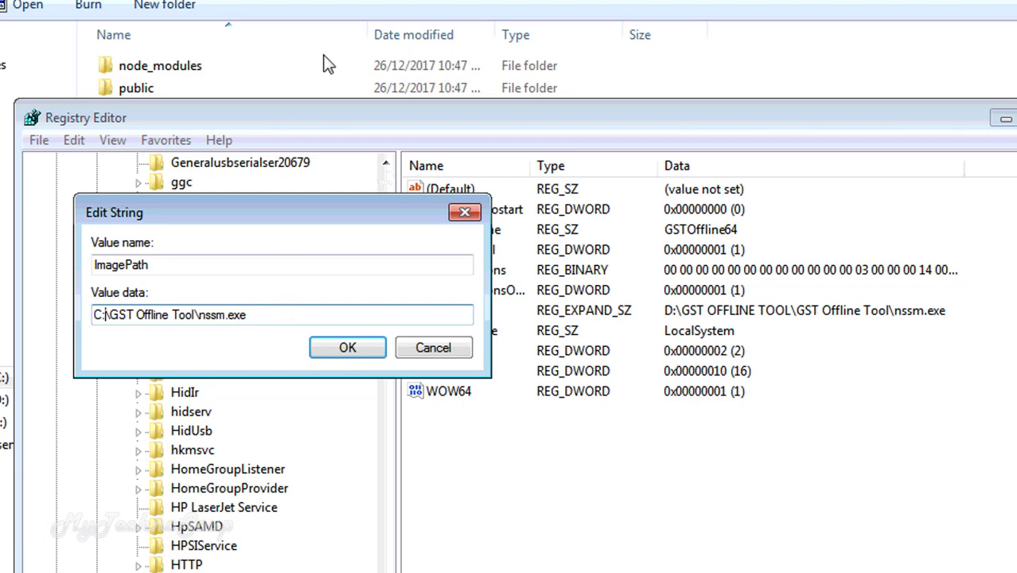
Compare the new path with the nssm executable in the GST Offline Tool folder and save the ImagePath value.
{"action": "key", "text": "alt+Tab"}
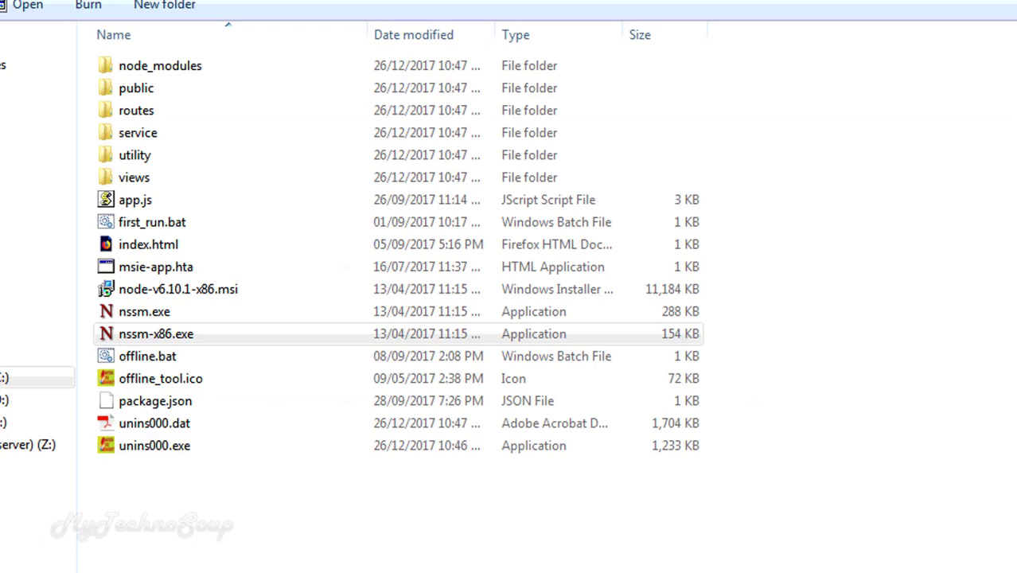
{"action": "key", "text": "alt+Tab"}
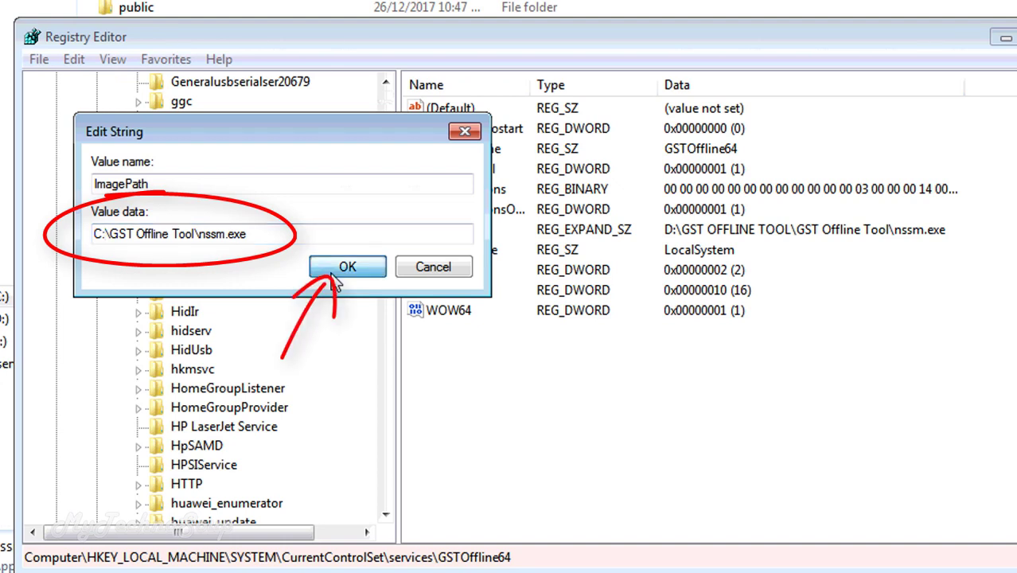
{"action": "left_click", "coordinate": [347, 268]}
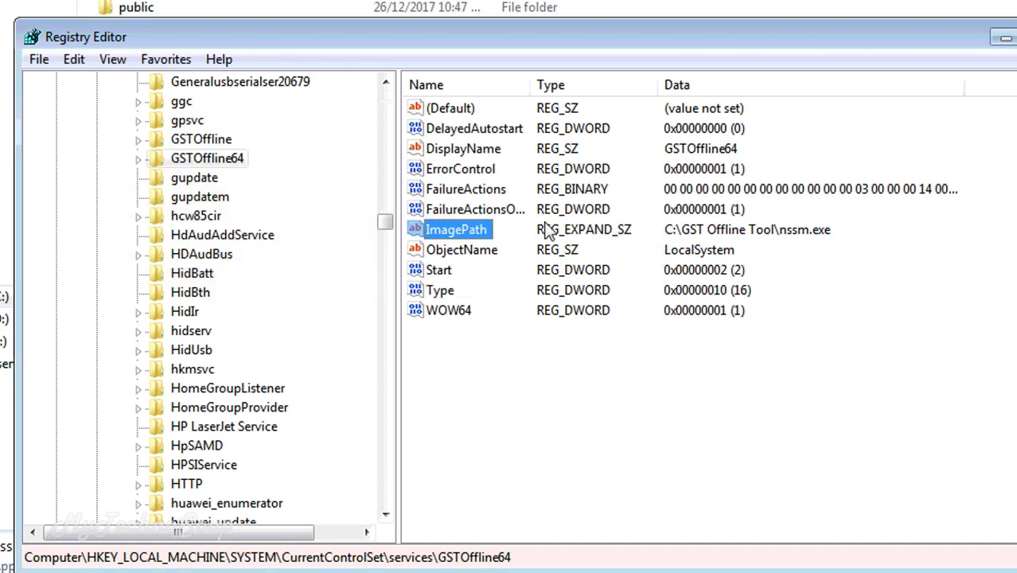
{"action": "left_click", "coordinate": [593, 236]}
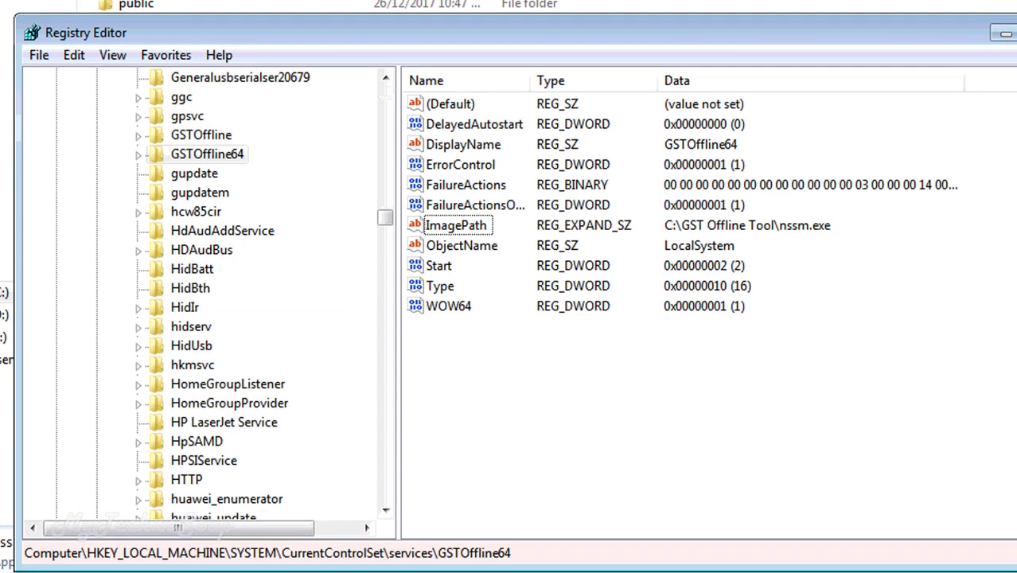
Switch to the Services window, check the executable path in GSTOffline64's properties and start the service.
{"action": "left_click", "coordinate": [581, 570]}
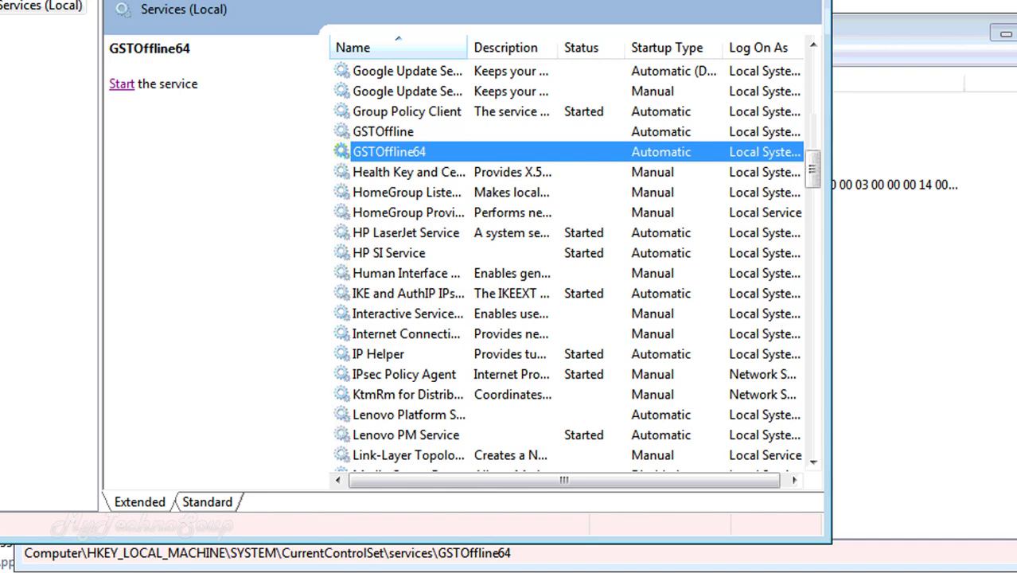
{"action": "right_click", "coordinate": [418, 153]}
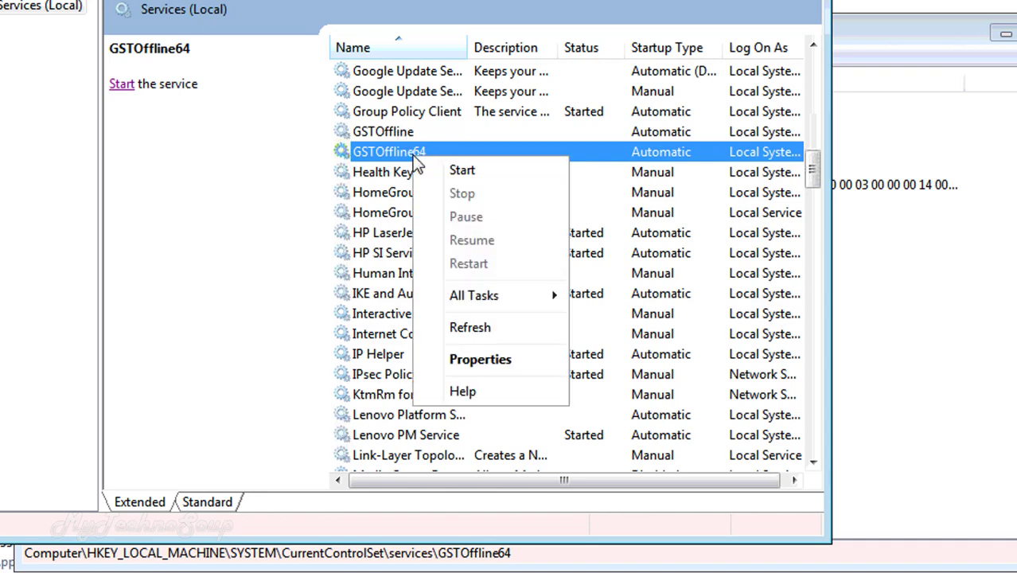
{"action": "left_click", "coordinate": [490, 358]}
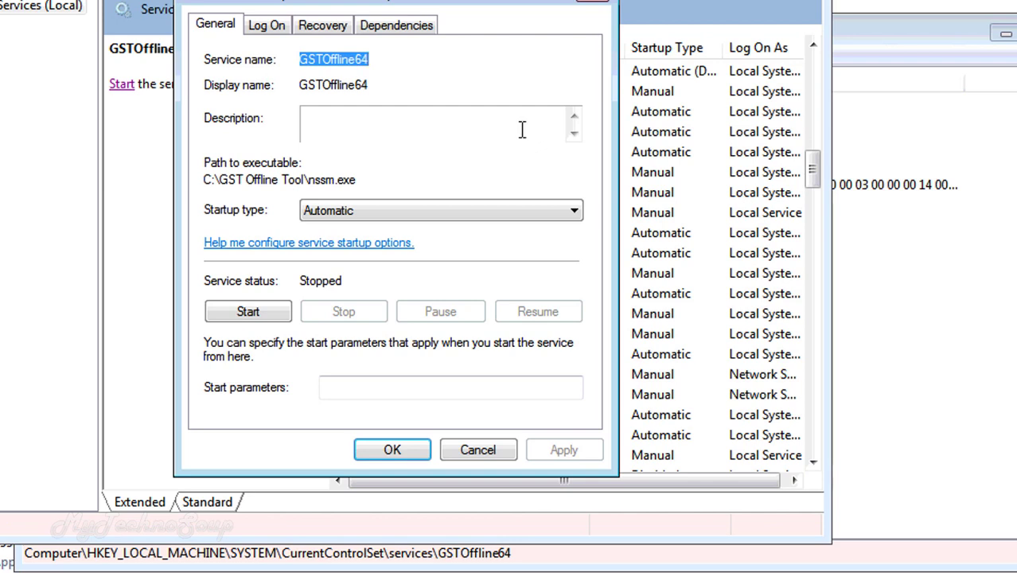
{"action": "left_click", "coordinate": [255, 182]}
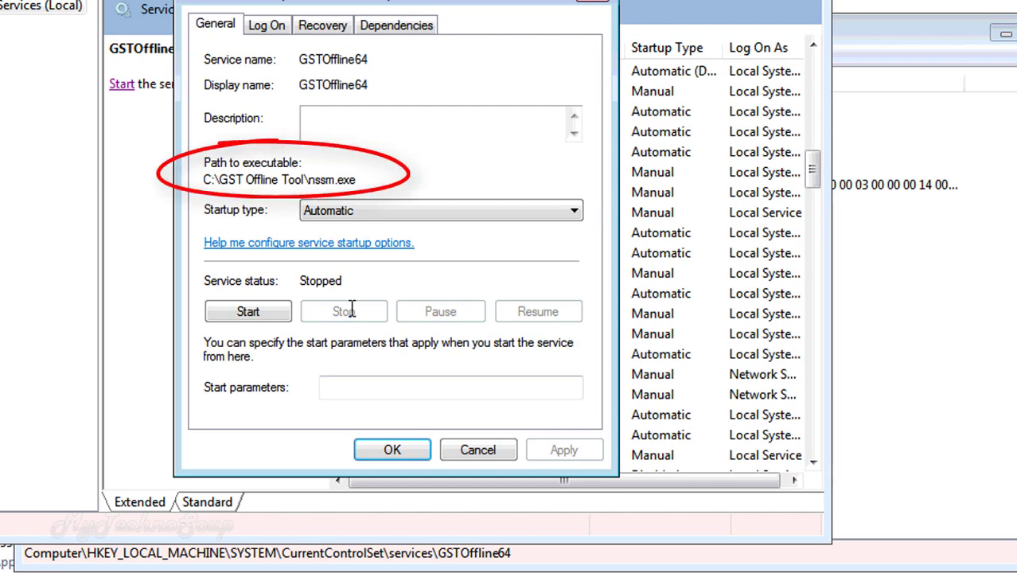
{"action": "left_click", "coordinate": [251, 312]}
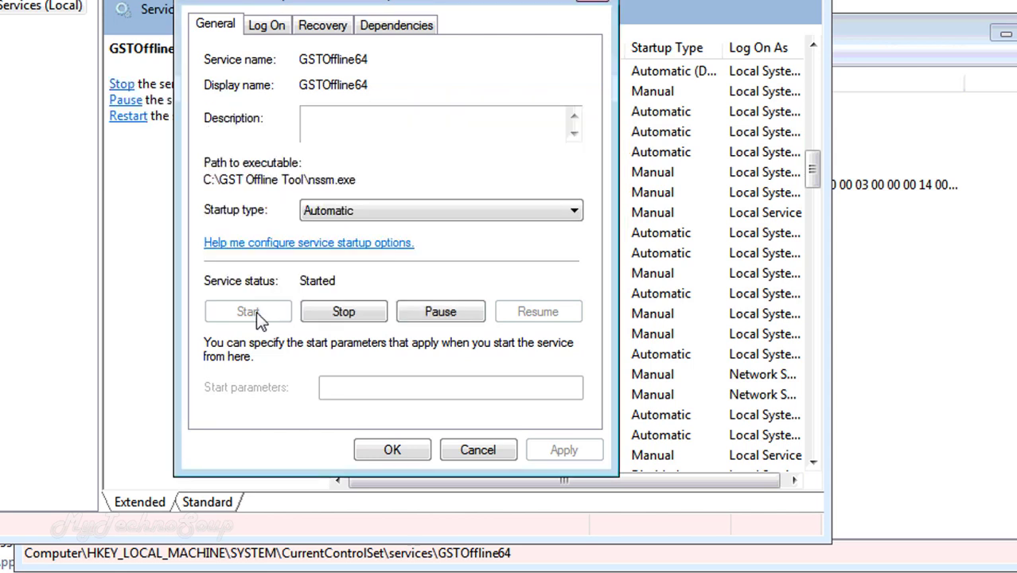
{"action": "left_click", "coordinate": [409, 455]}
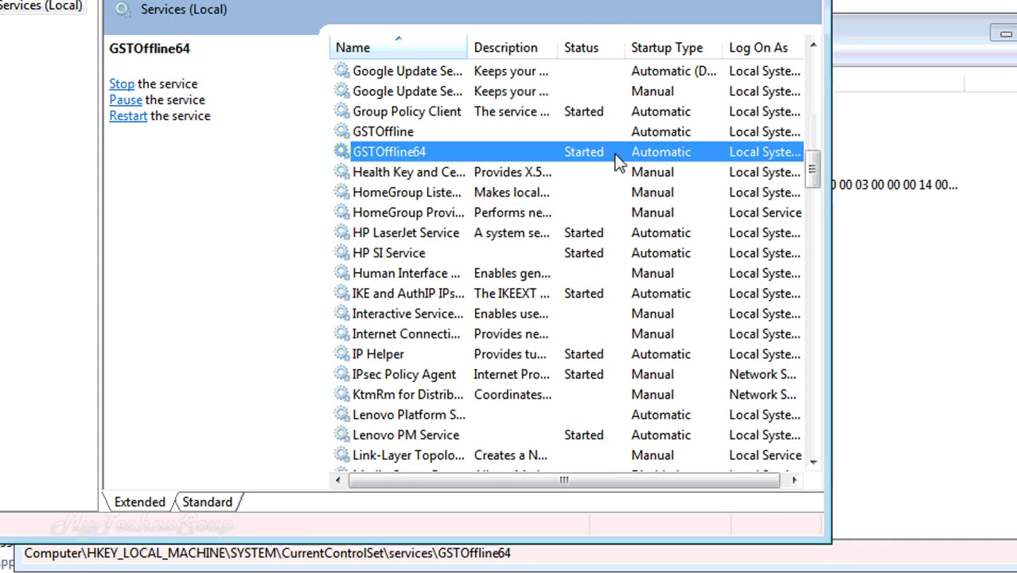
{"action": "left_click", "coordinate": [403, 135]}
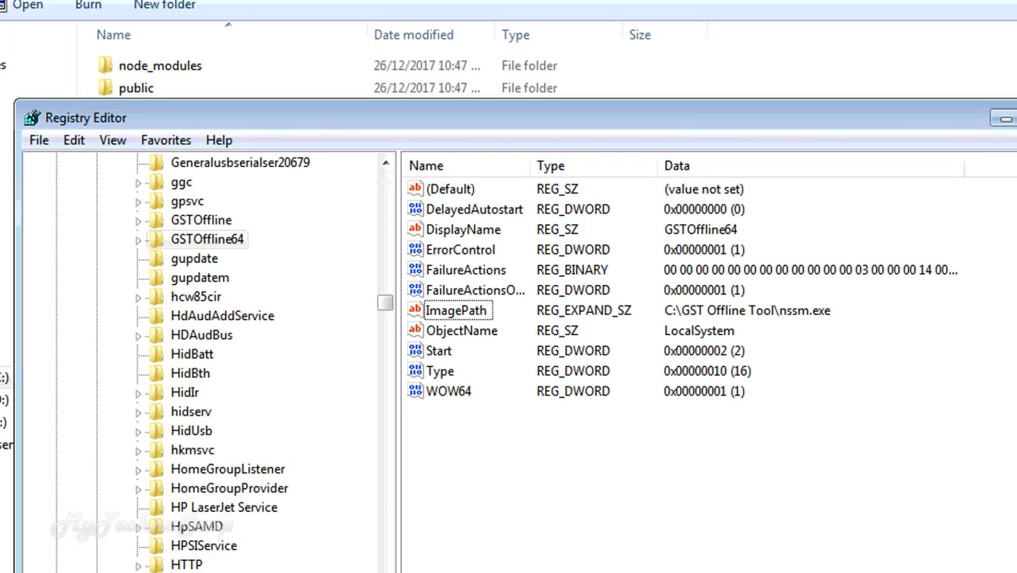
Minimize the Registry Editor and run the GST Offline Tool desktop shortcut as administrator.
{"action": "left_click", "coordinate": [1005, 119]}
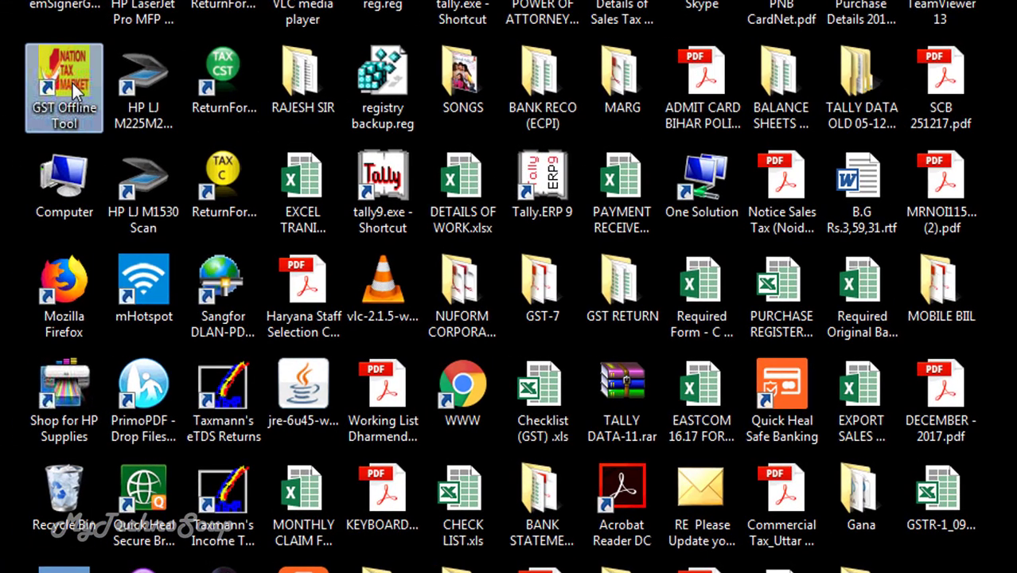
{"action": "right_click", "coordinate": [72, 83]}
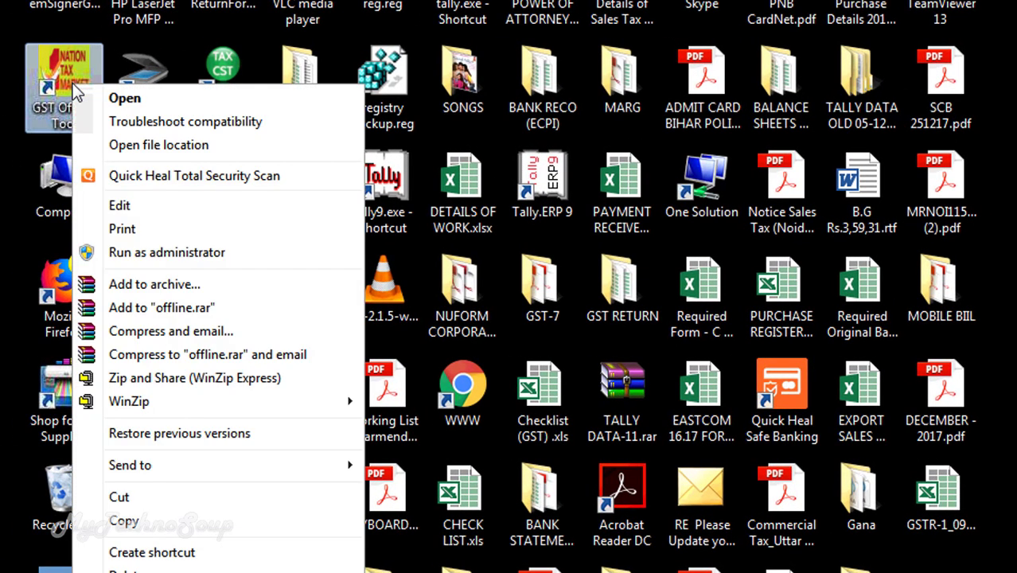
{"action": "left_click", "coordinate": [163, 253]}
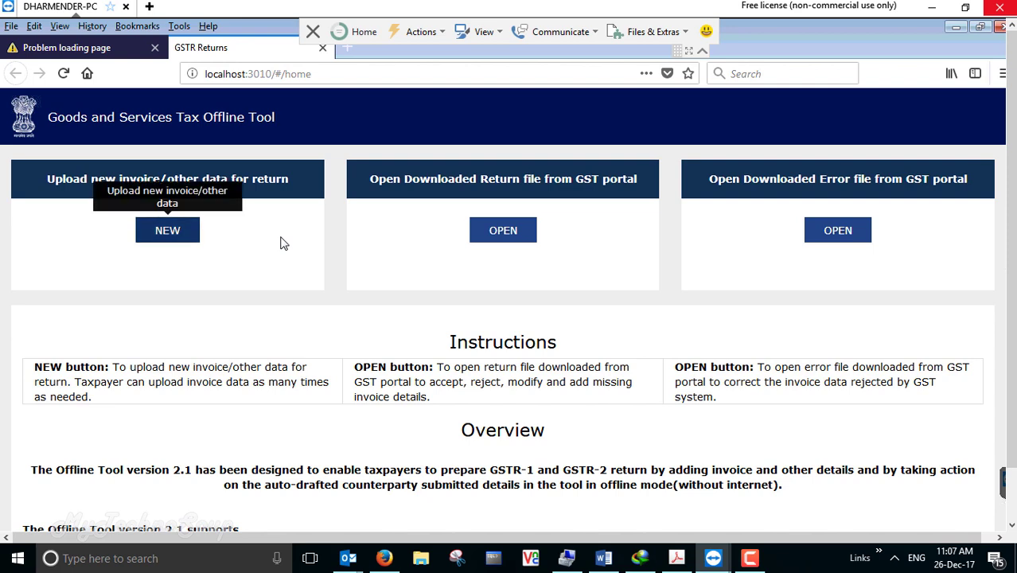
Start a new invoice data upload in the GST Offline Tool and set the return's tax period to October.
{"action": "left_click", "coordinate": [167, 230]}
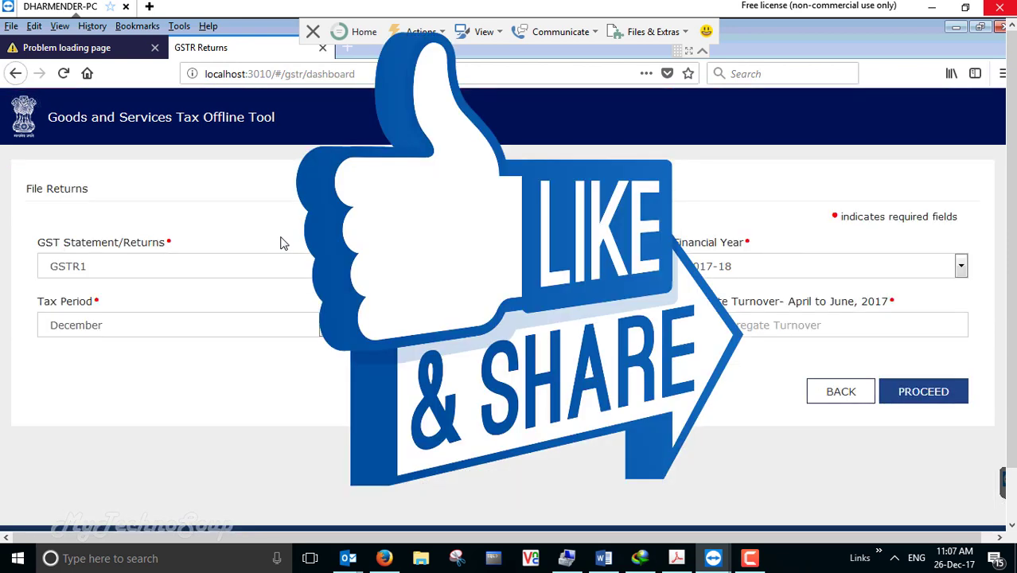
{"action": "key", "text": "alt+Down"}
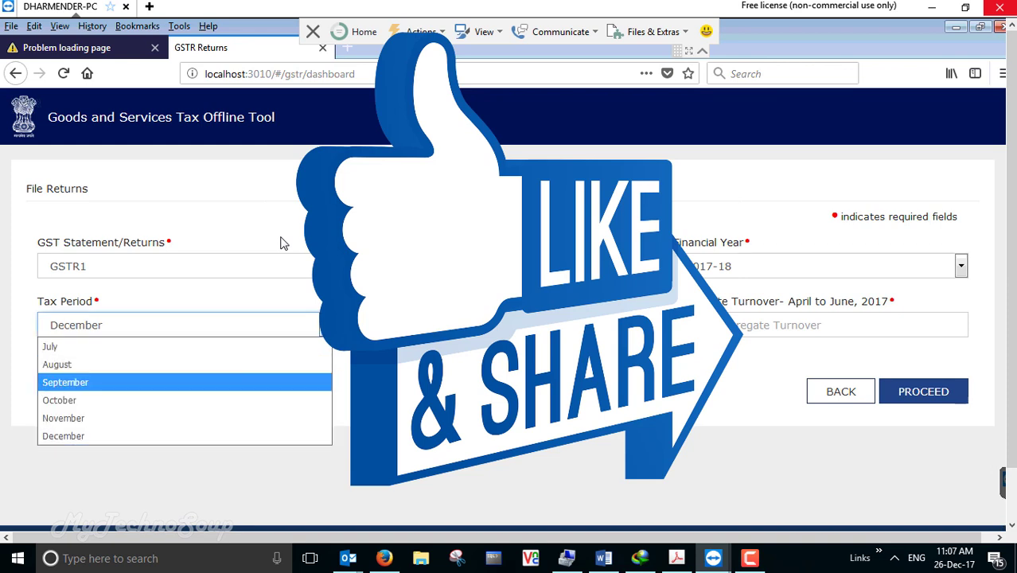
{"action": "key", "text": "Return"}
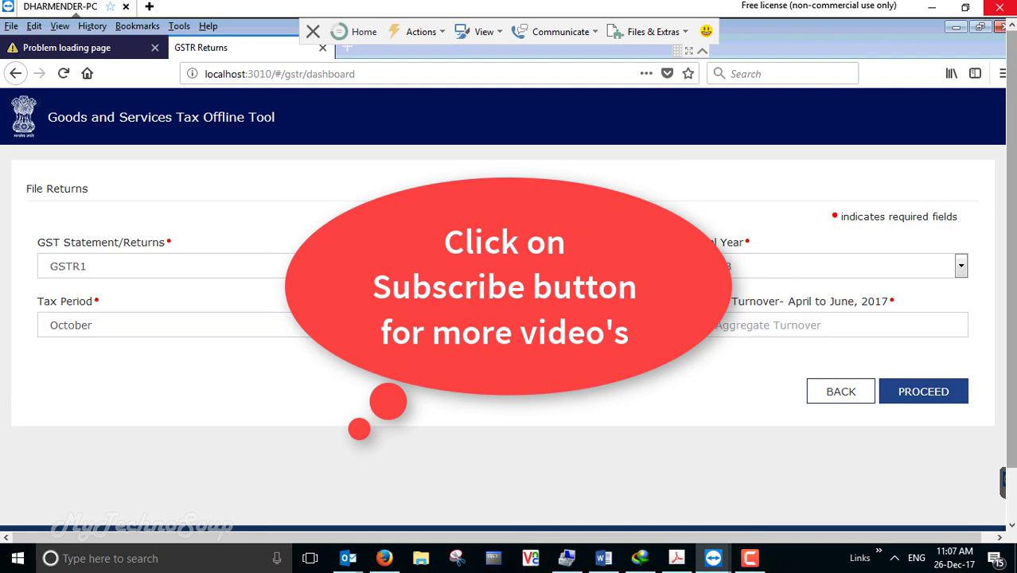
{"action": "scroll", "coordinate": [507, 275], "scroll_direction": "down", "scroll_amount": 2}
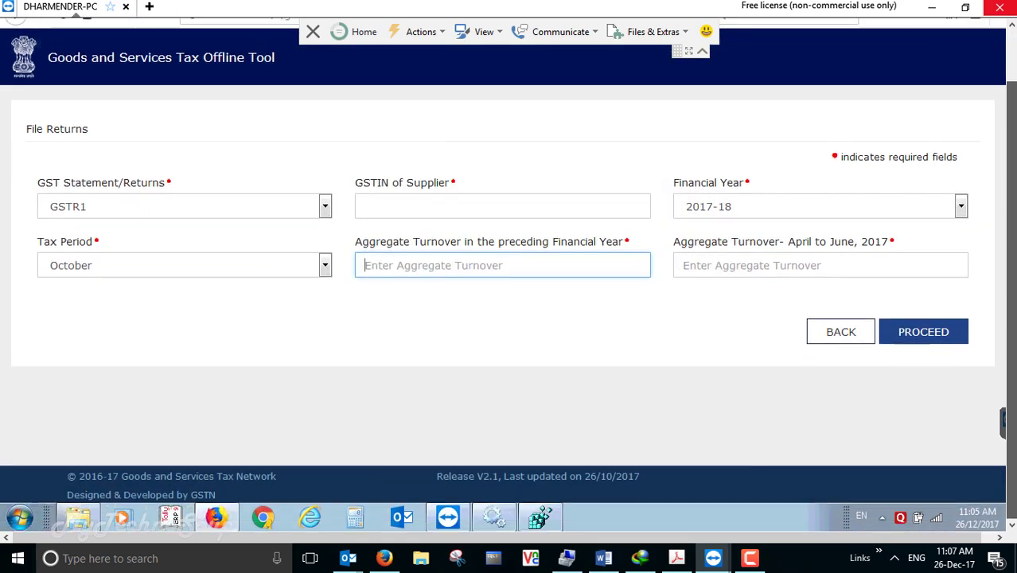
{"action": "scroll", "coordinate": [713, 71], "scroll_direction": "up", "scroll_amount": 2}
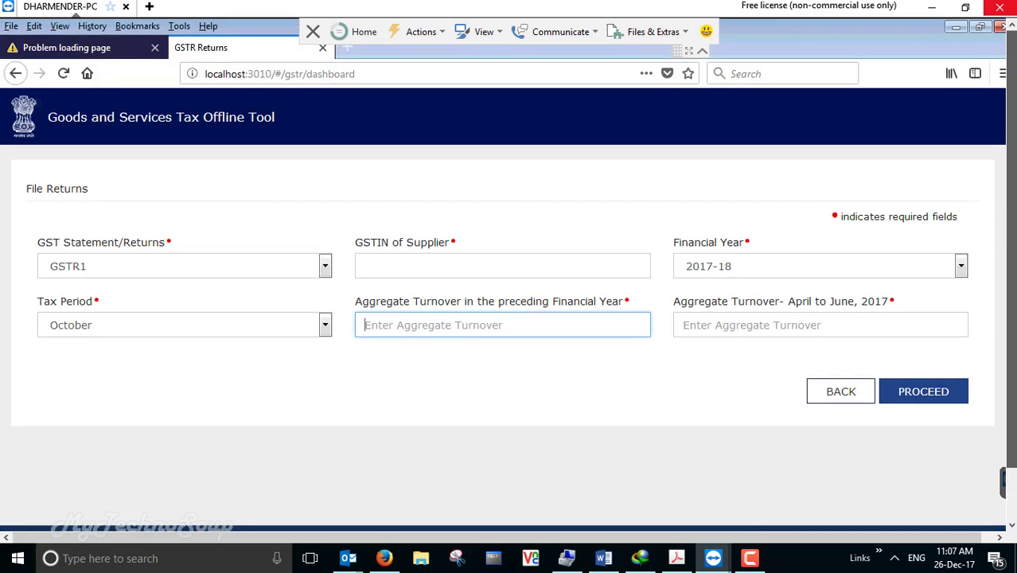